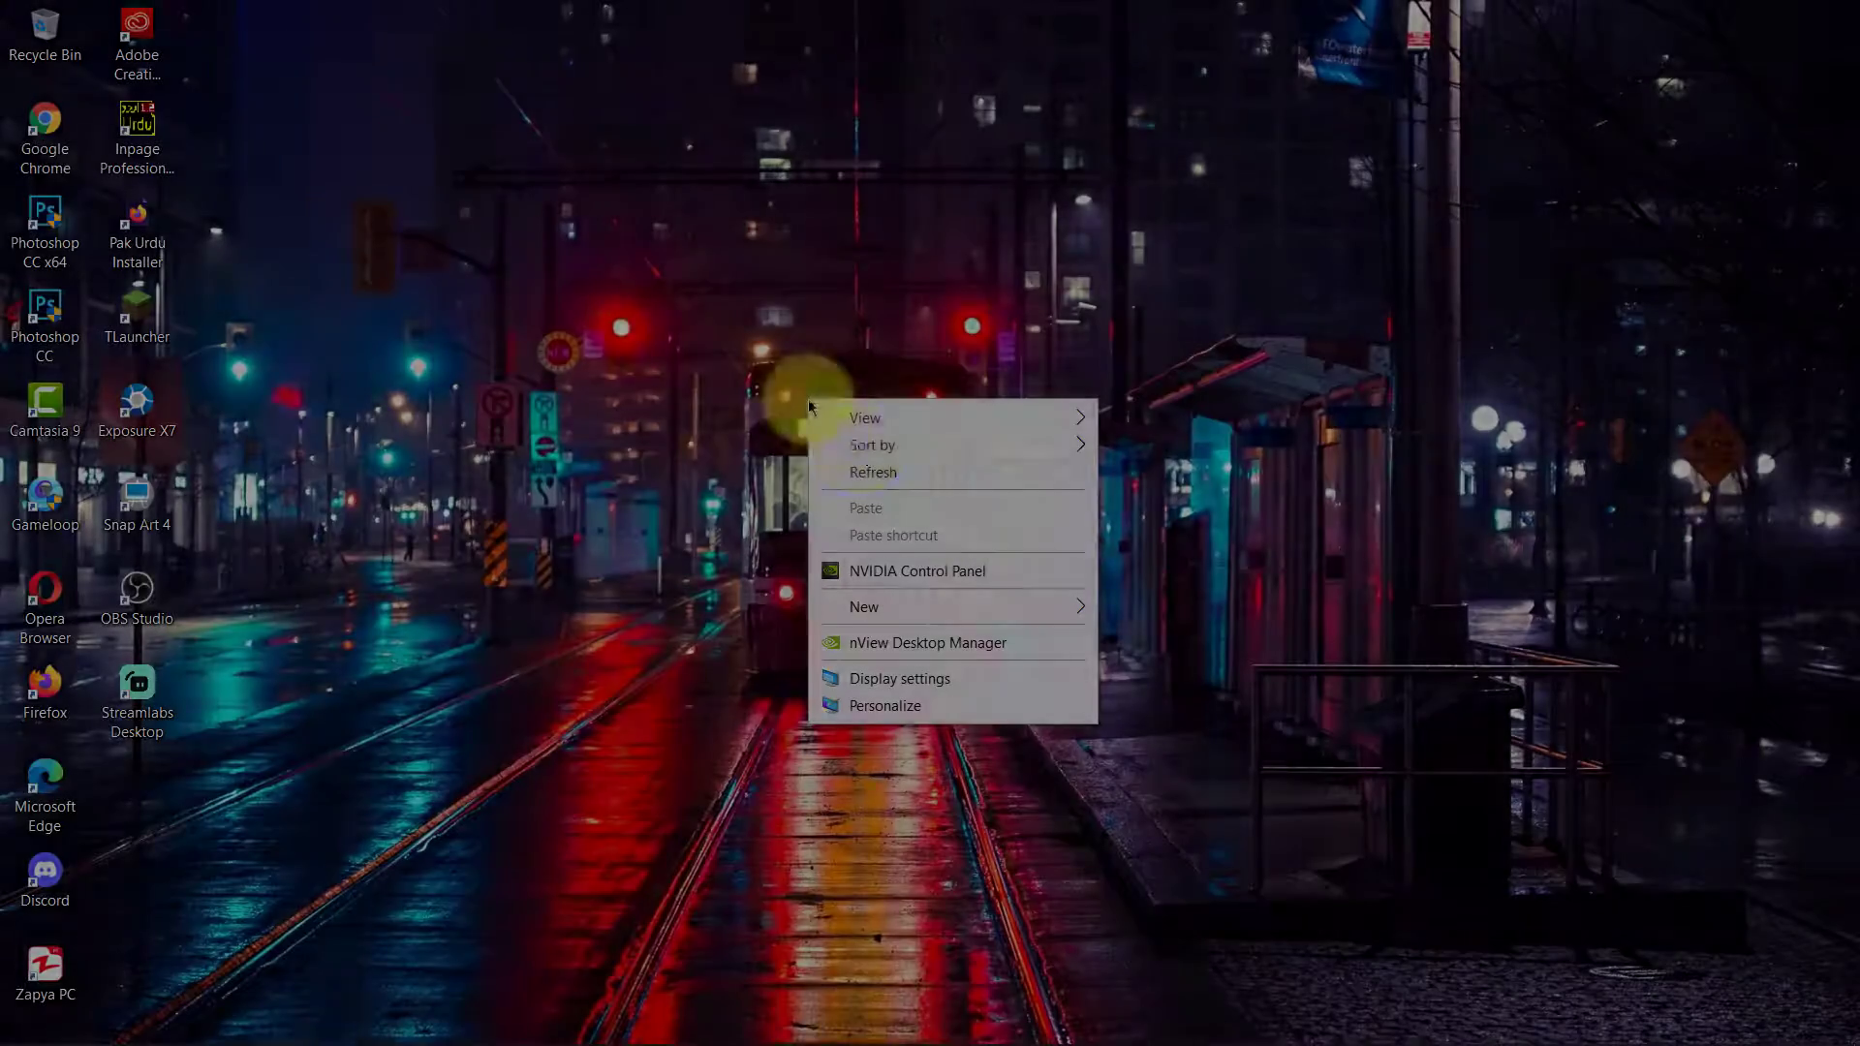
# Step: Refresh the Windows desktop several times, then restore Photoshop showing the jumping-boy beach photo
pyautogui.press('Down')
pyautogui.press('Return')
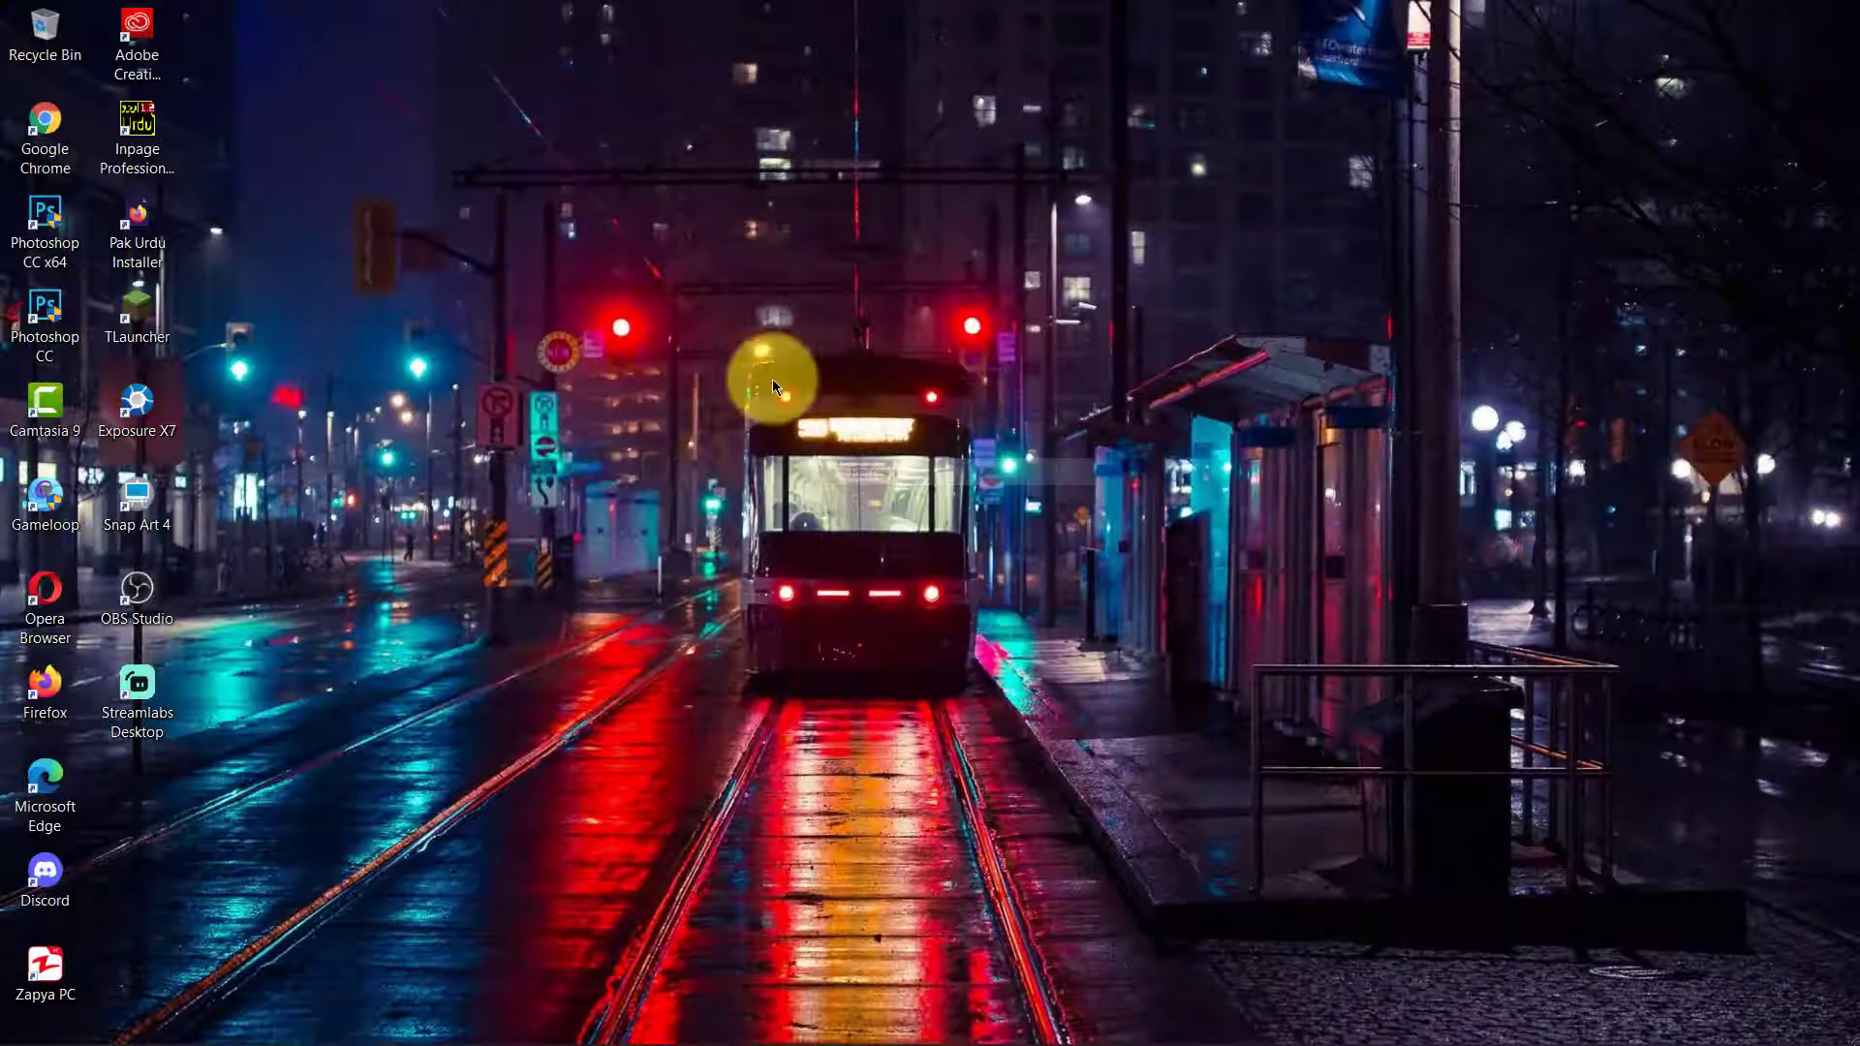
pyautogui.rightClick(722, 340)
pyautogui.click(802, 403)
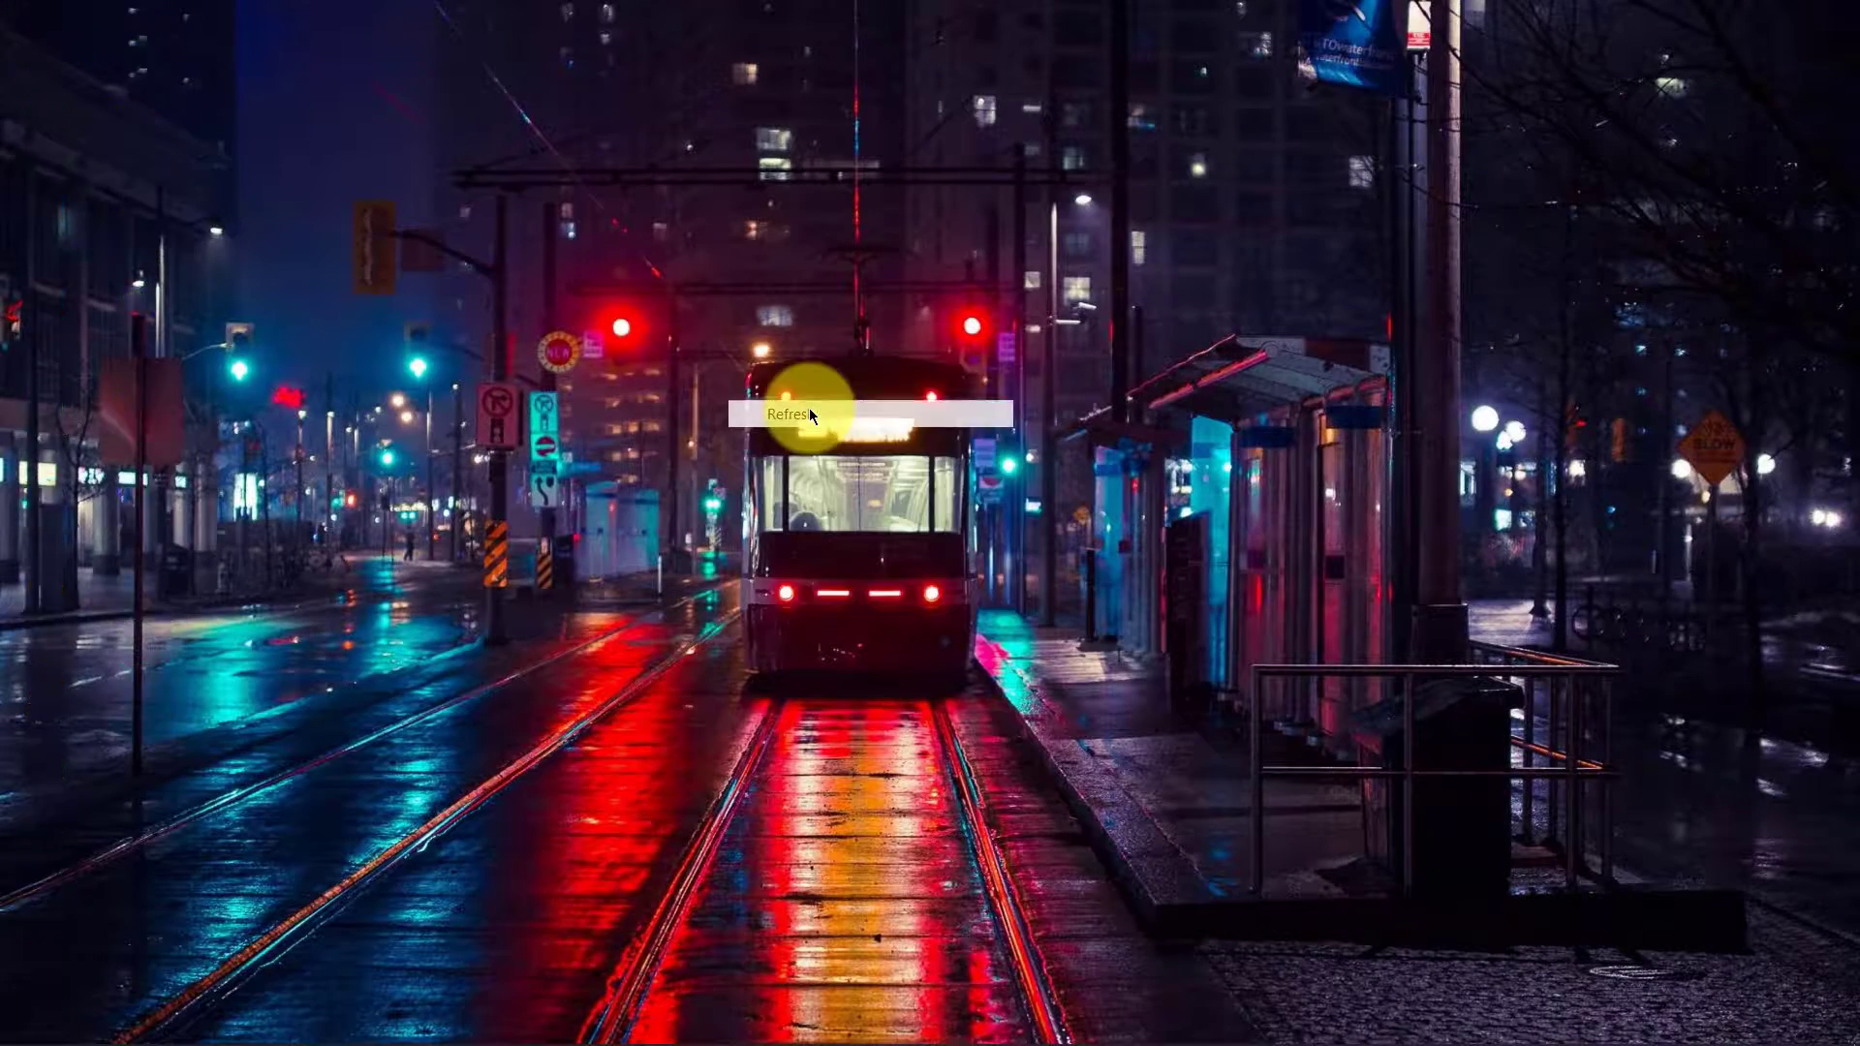
pyautogui.rightClick(696, 335)
pyautogui.click(754, 389)
pyautogui.click(679, 669)
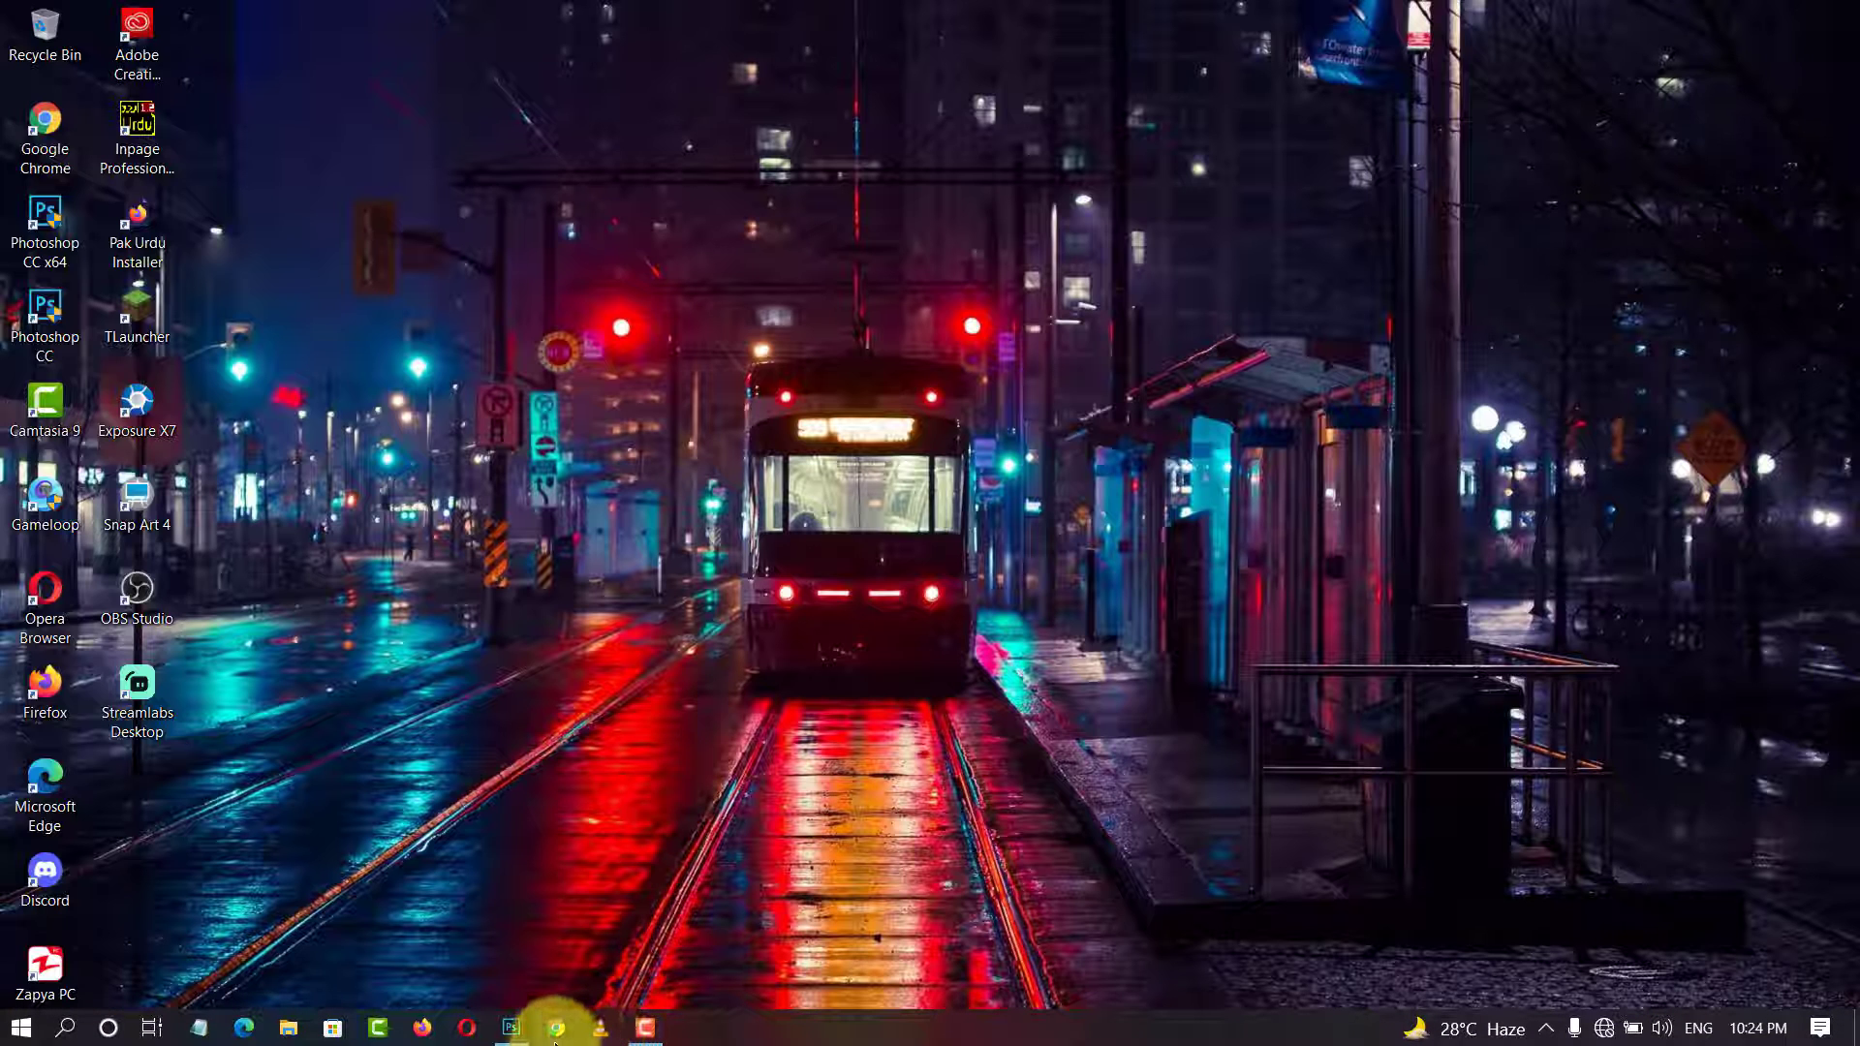
pyautogui.click(512, 1027)
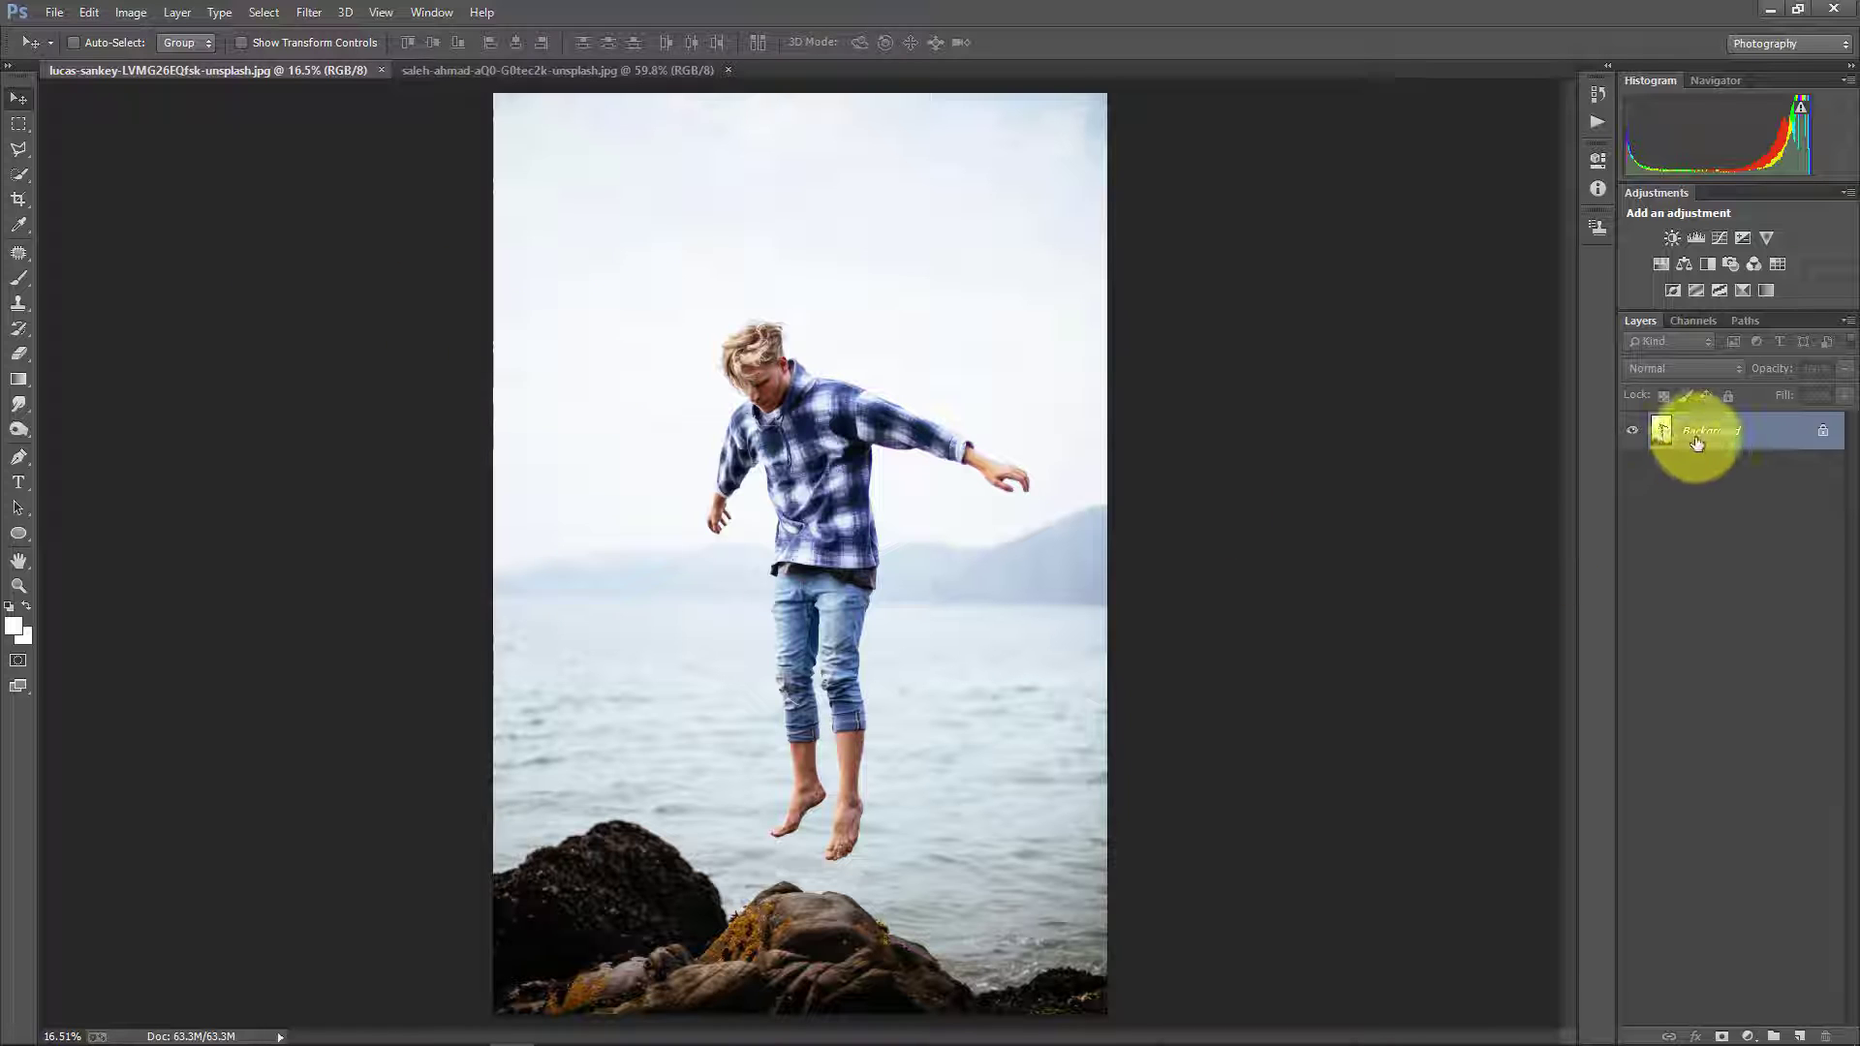
# Step: Duplicate the Background into Layer 1 and switch to the Polygonal Lasso Tool
pyautogui.hotkey('ctrl', 'j')
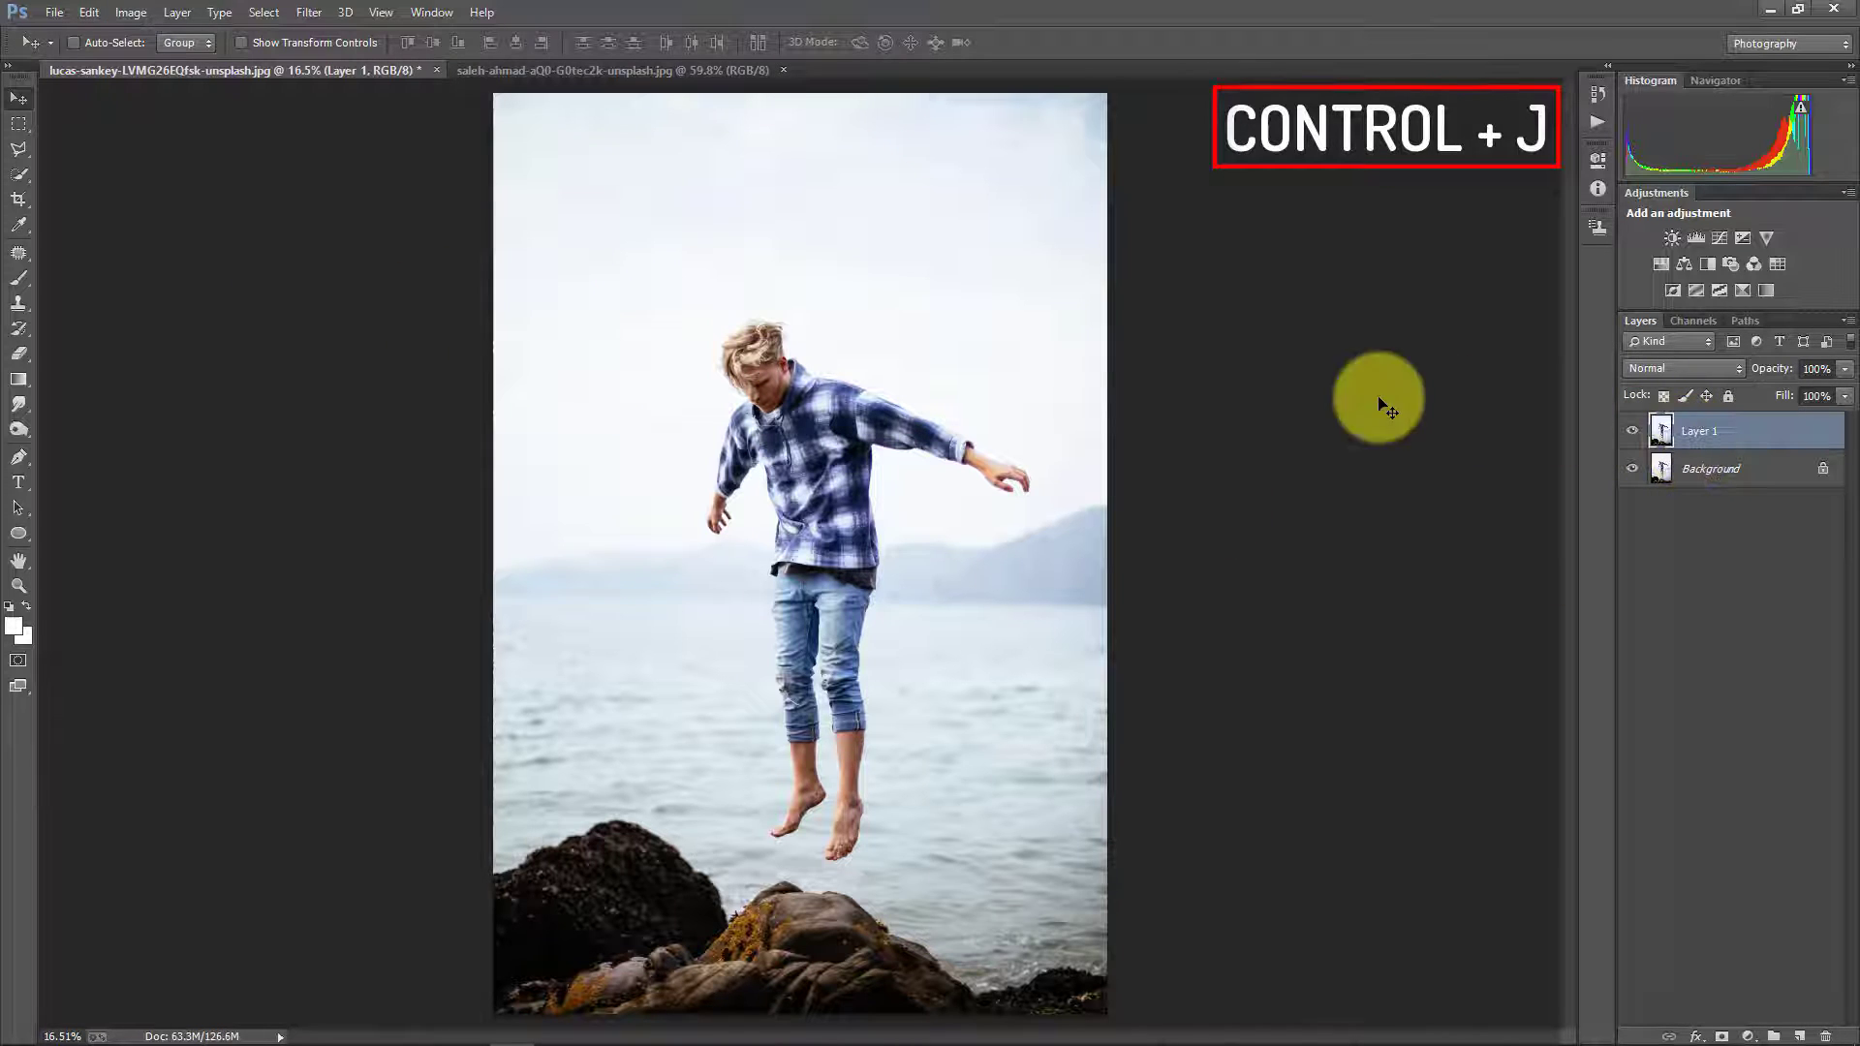
pyautogui.click(19, 150)
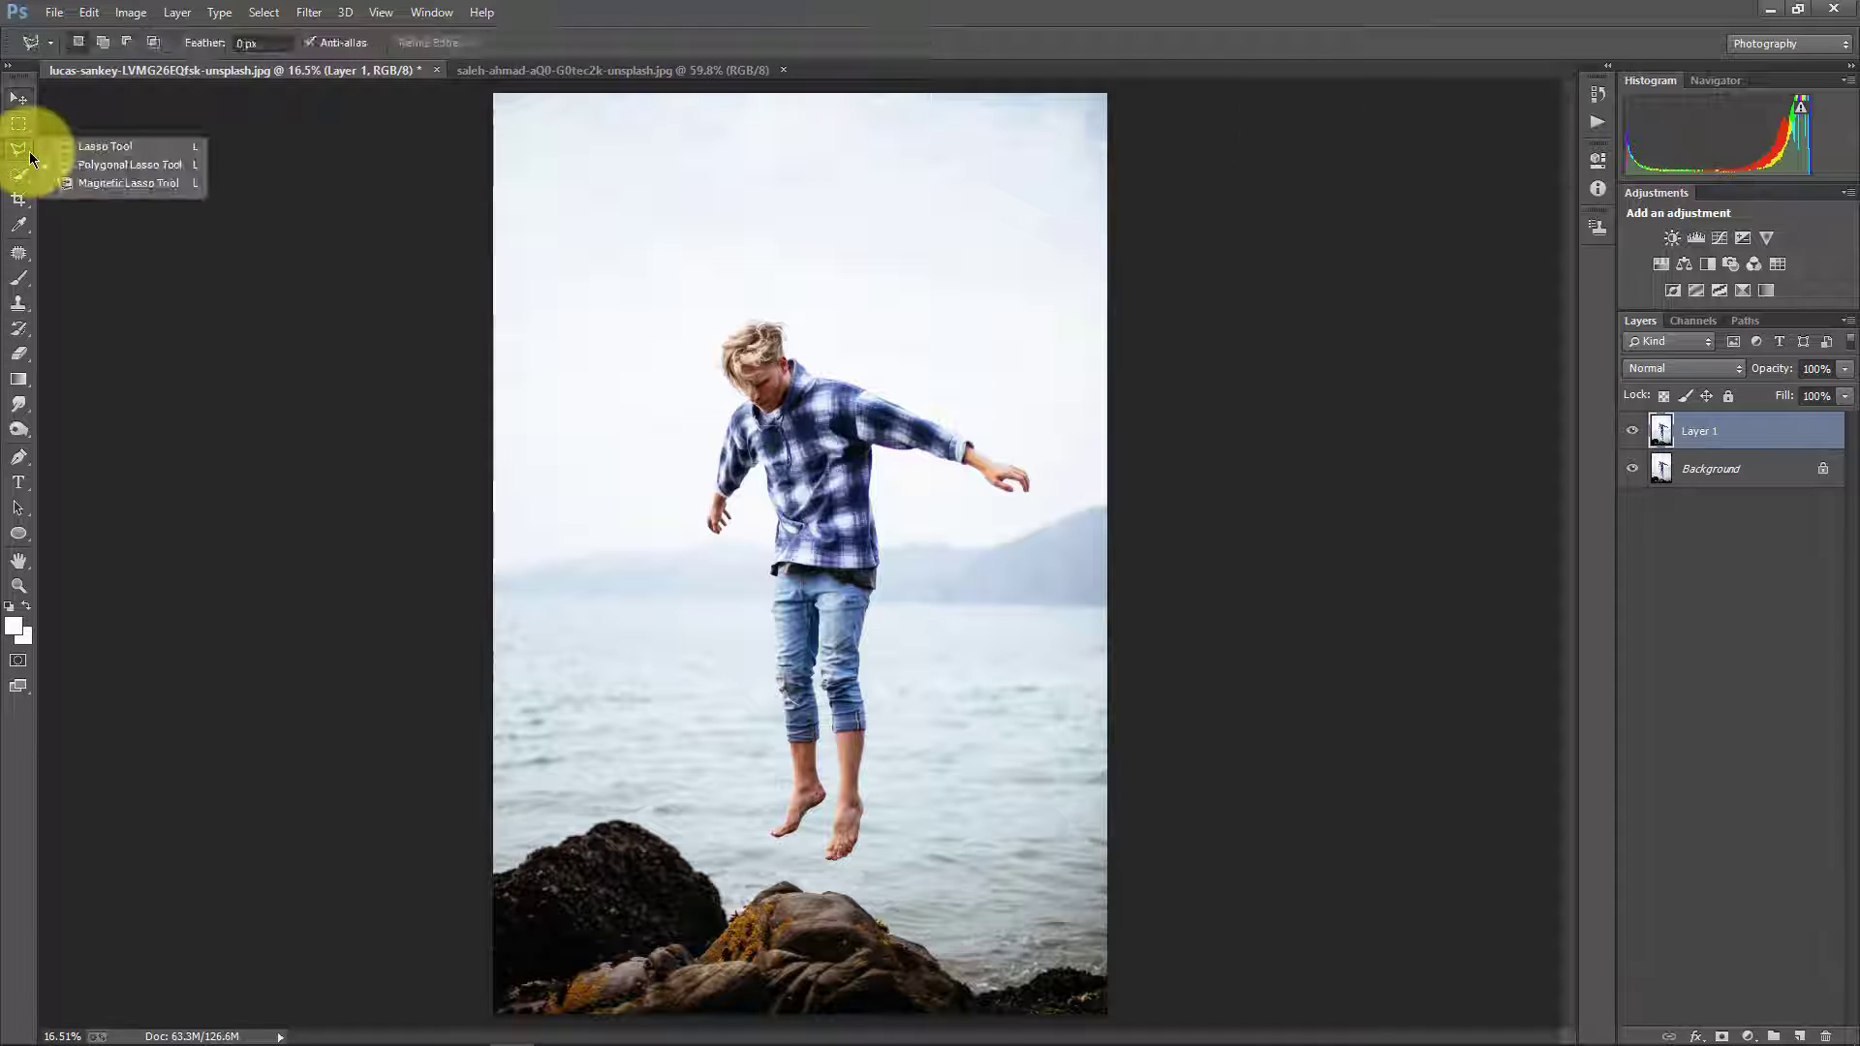
pyautogui.click(66, 166)
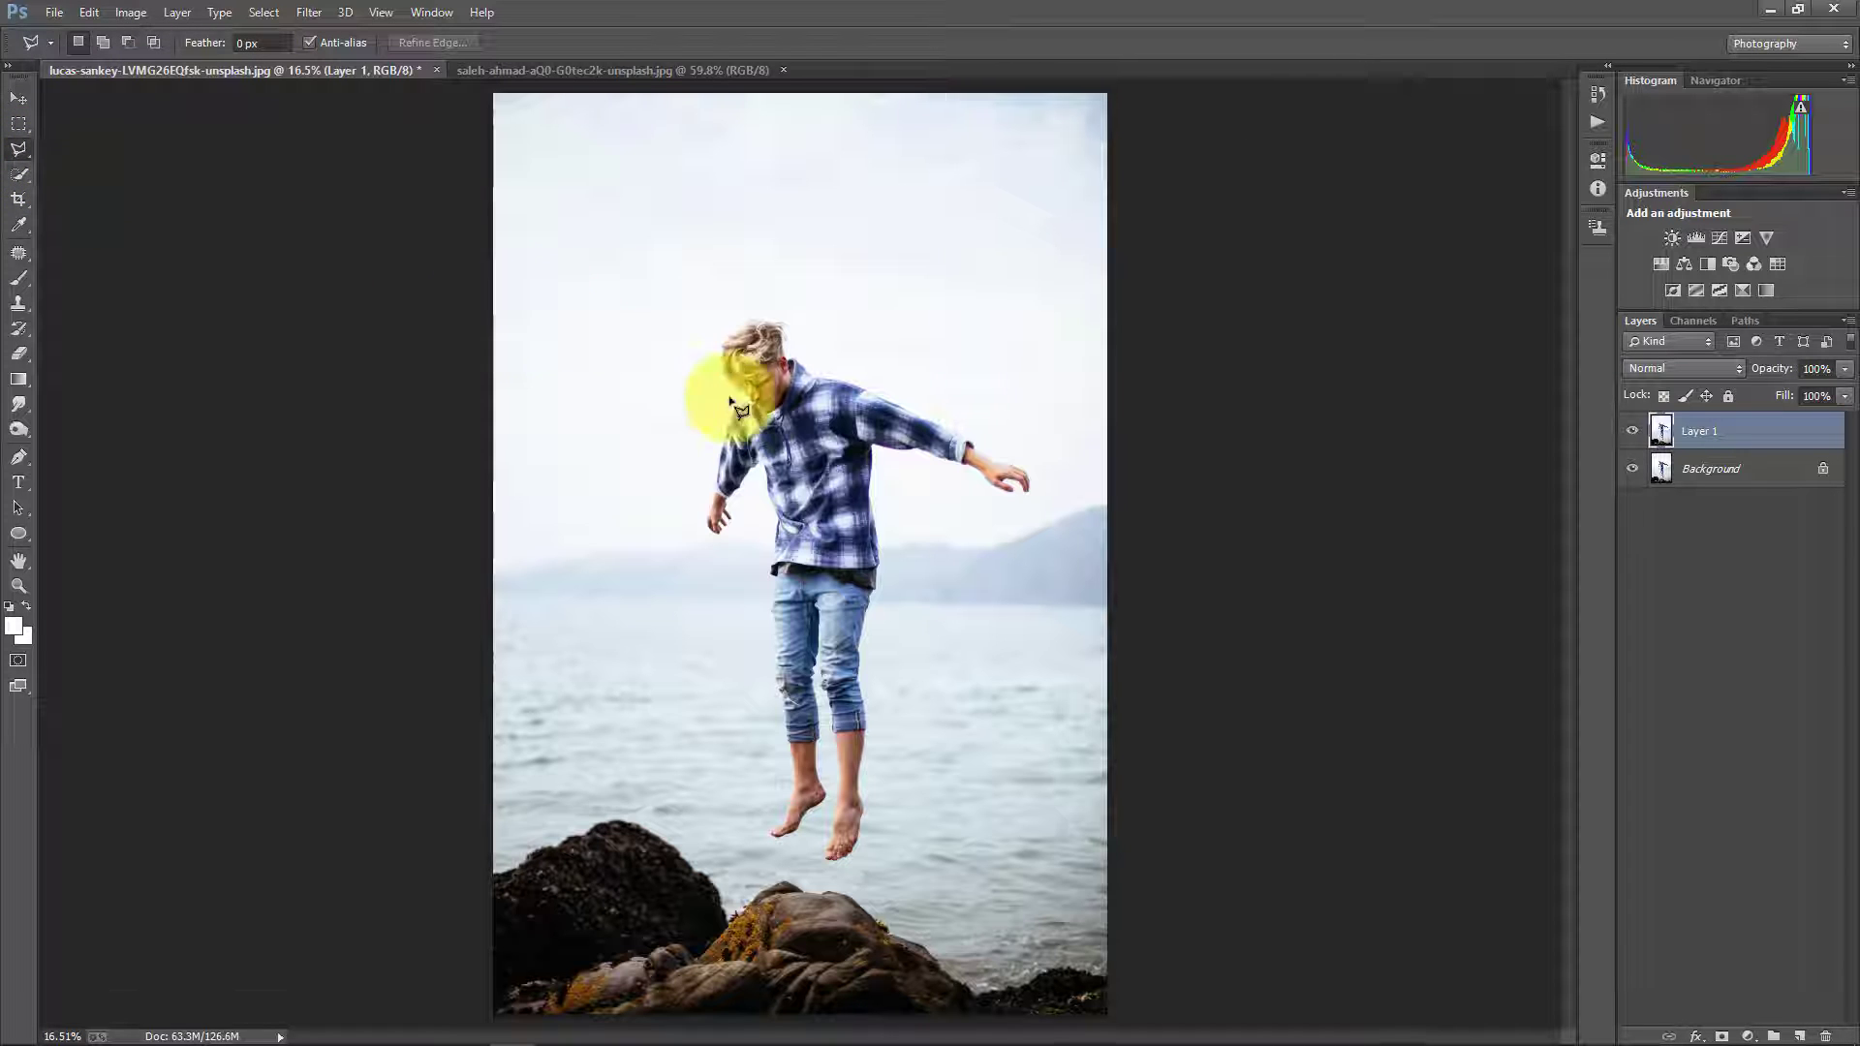
# Step: Trace the boy's left side from above his head, around his hand, down to his shin
pyautogui.click(743, 315)
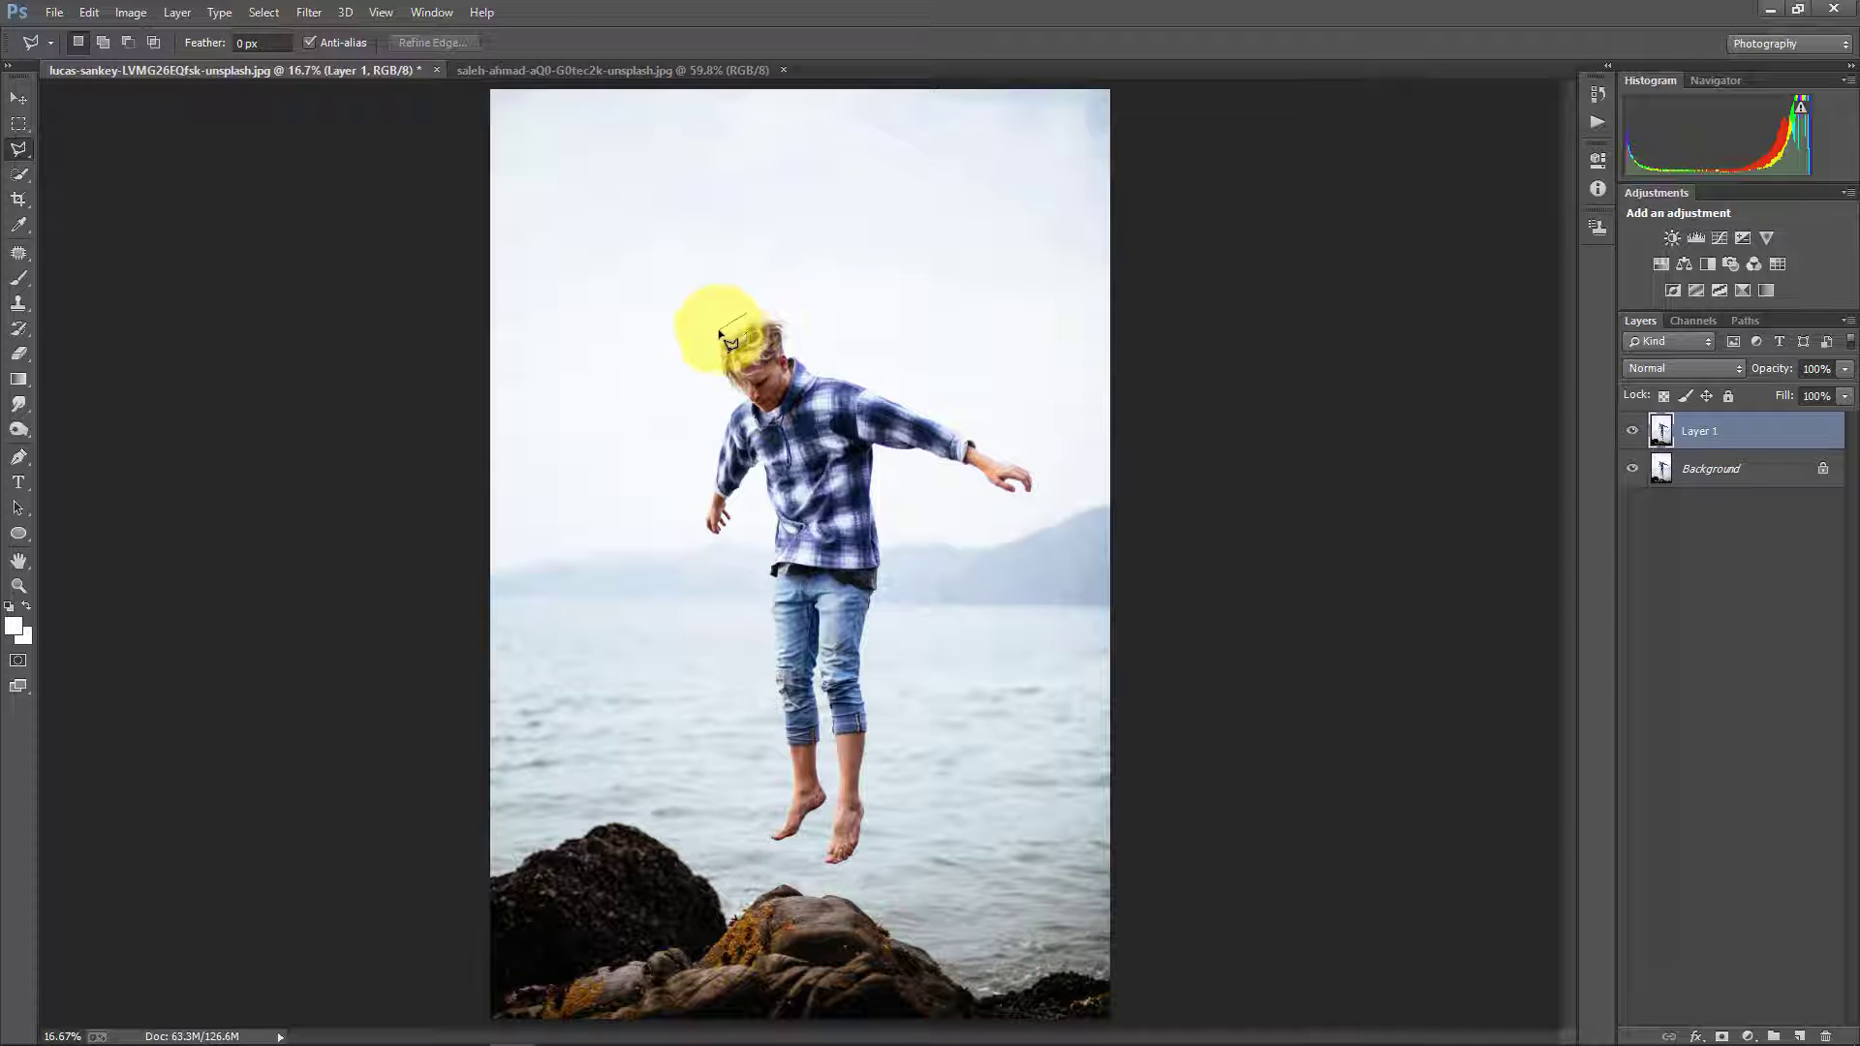
pyautogui.click(707, 357)
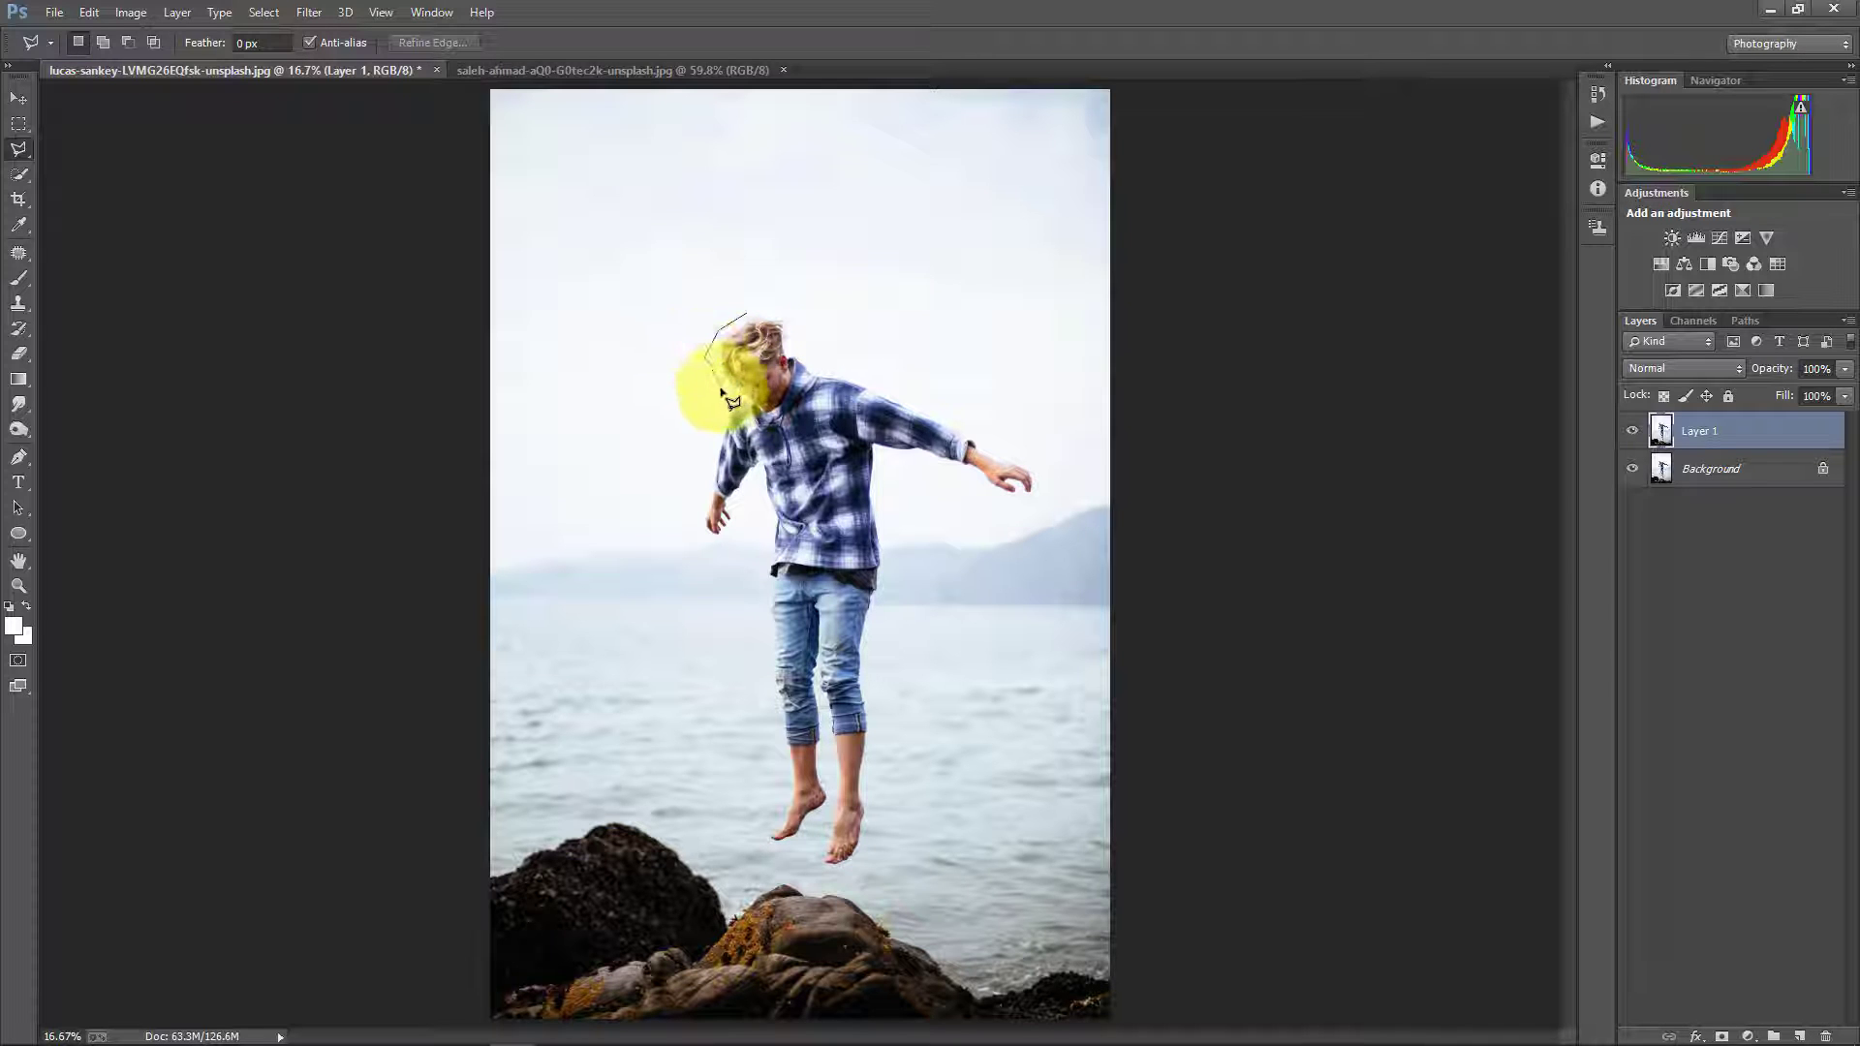
pyautogui.click(722, 389)
pyautogui.click(733, 399)
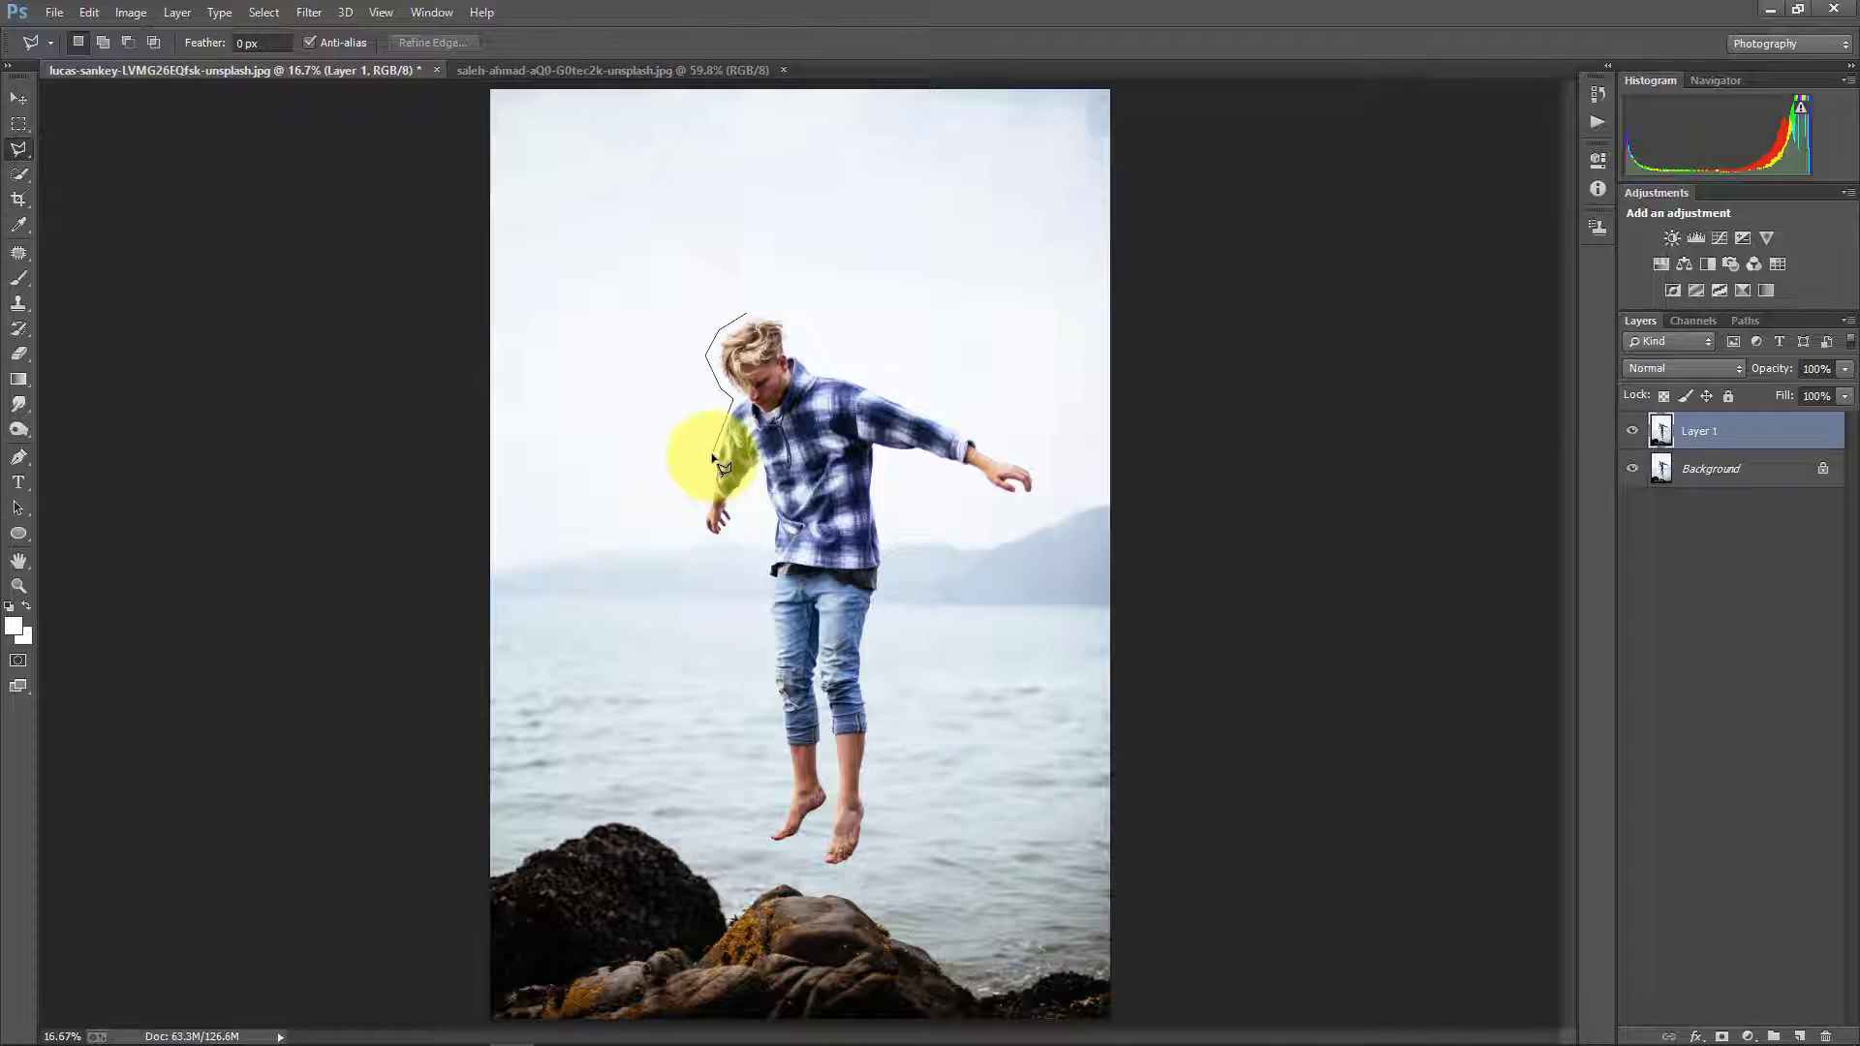
pyautogui.click(699, 501)
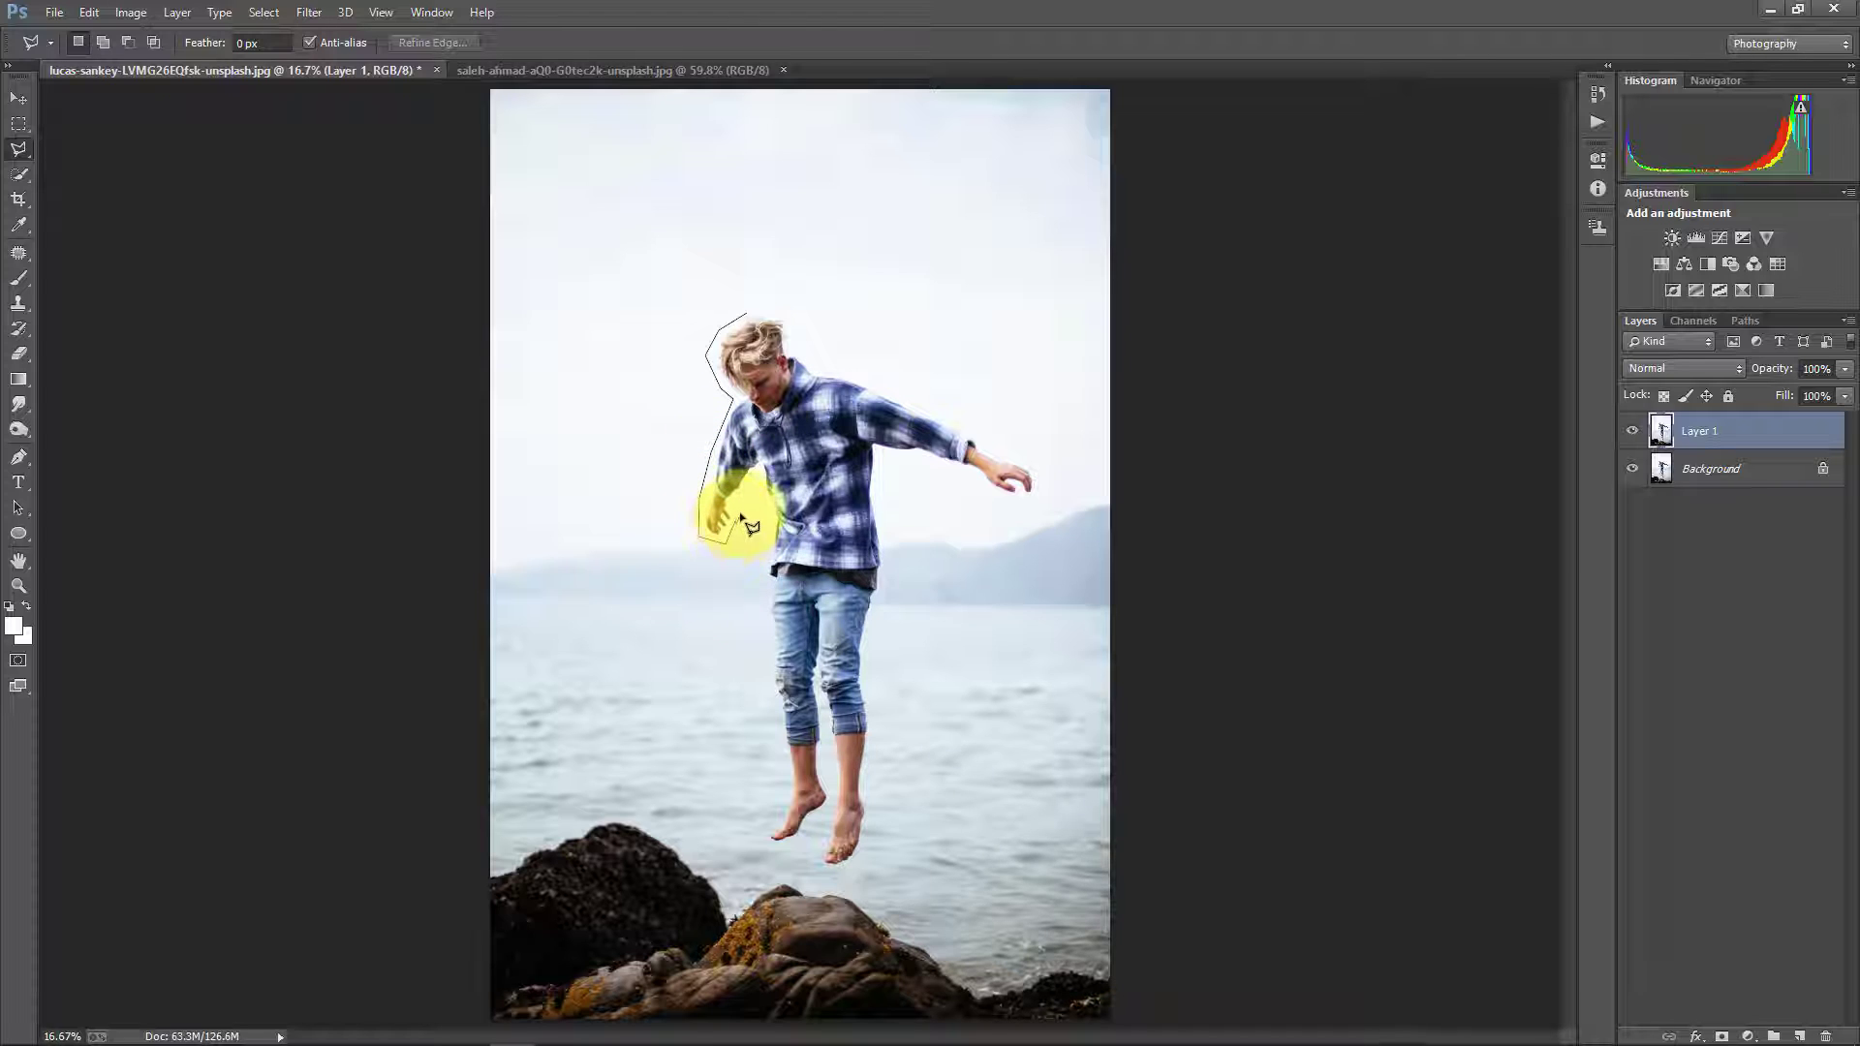
pyautogui.click(755, 474)
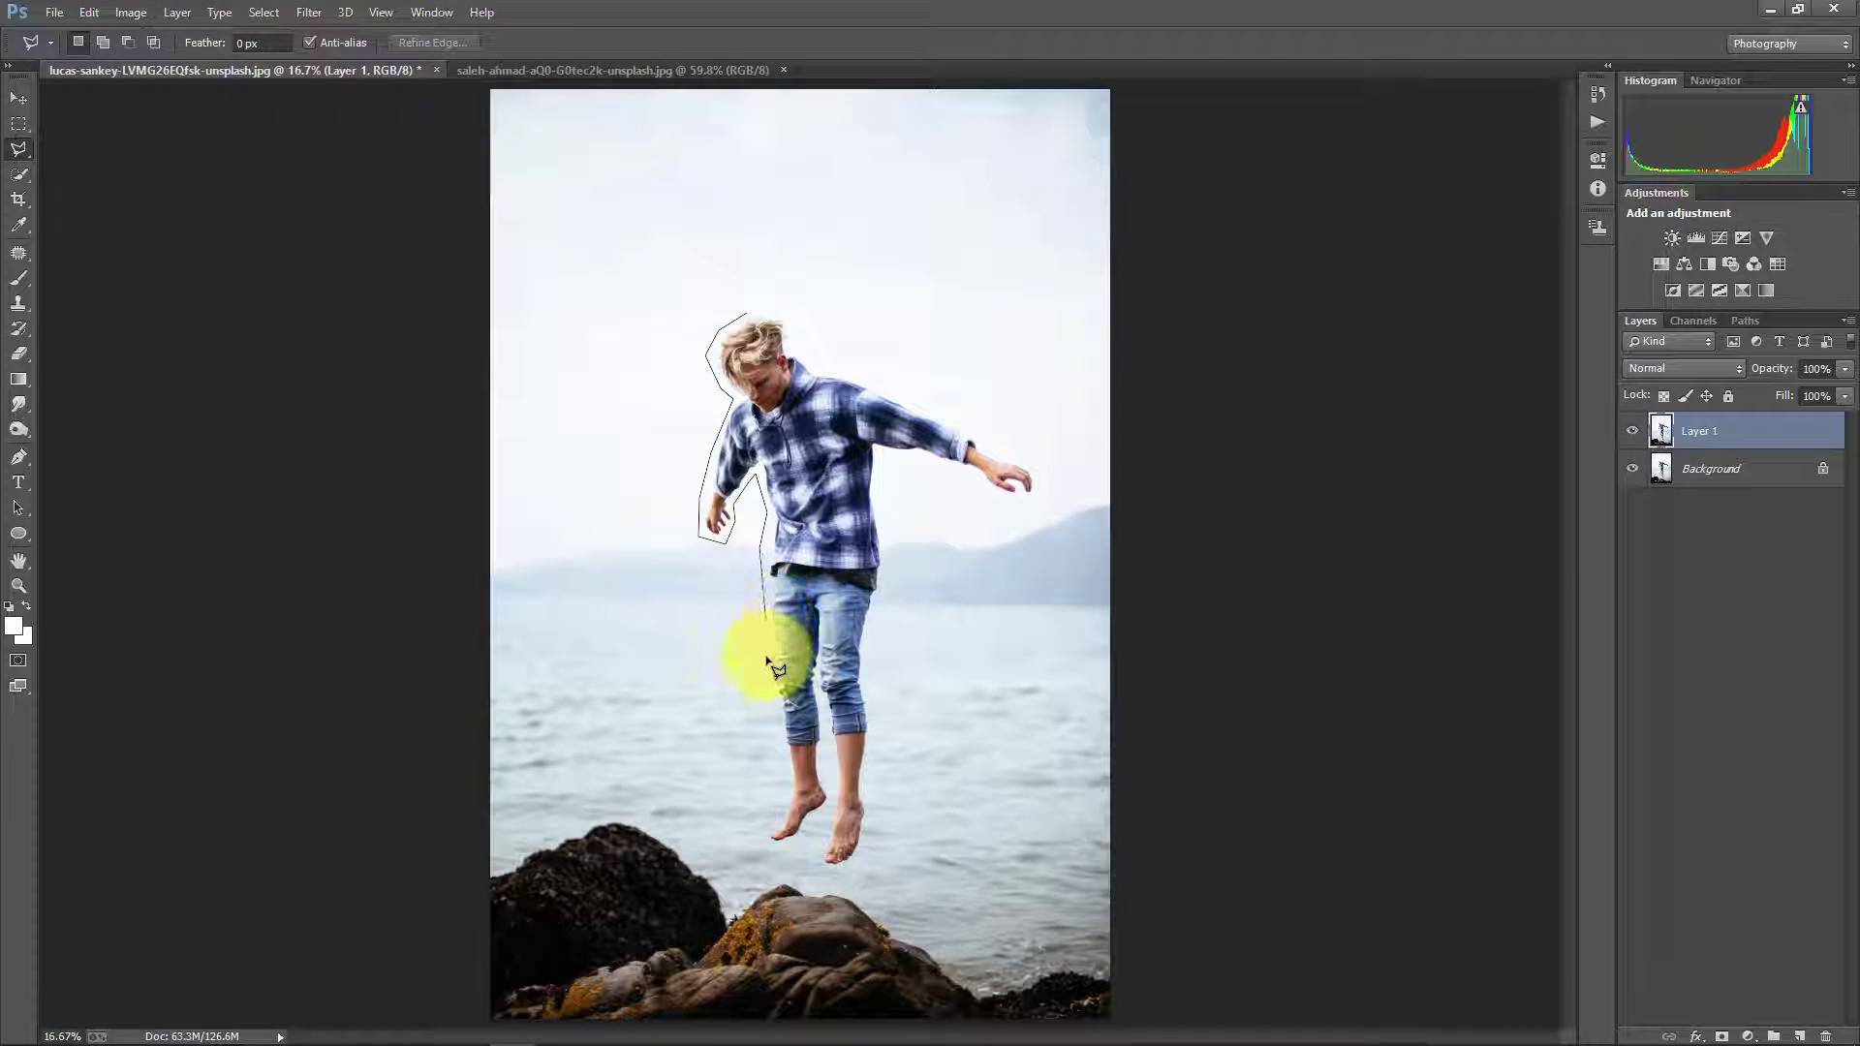
pyautogui.click(767, 701)
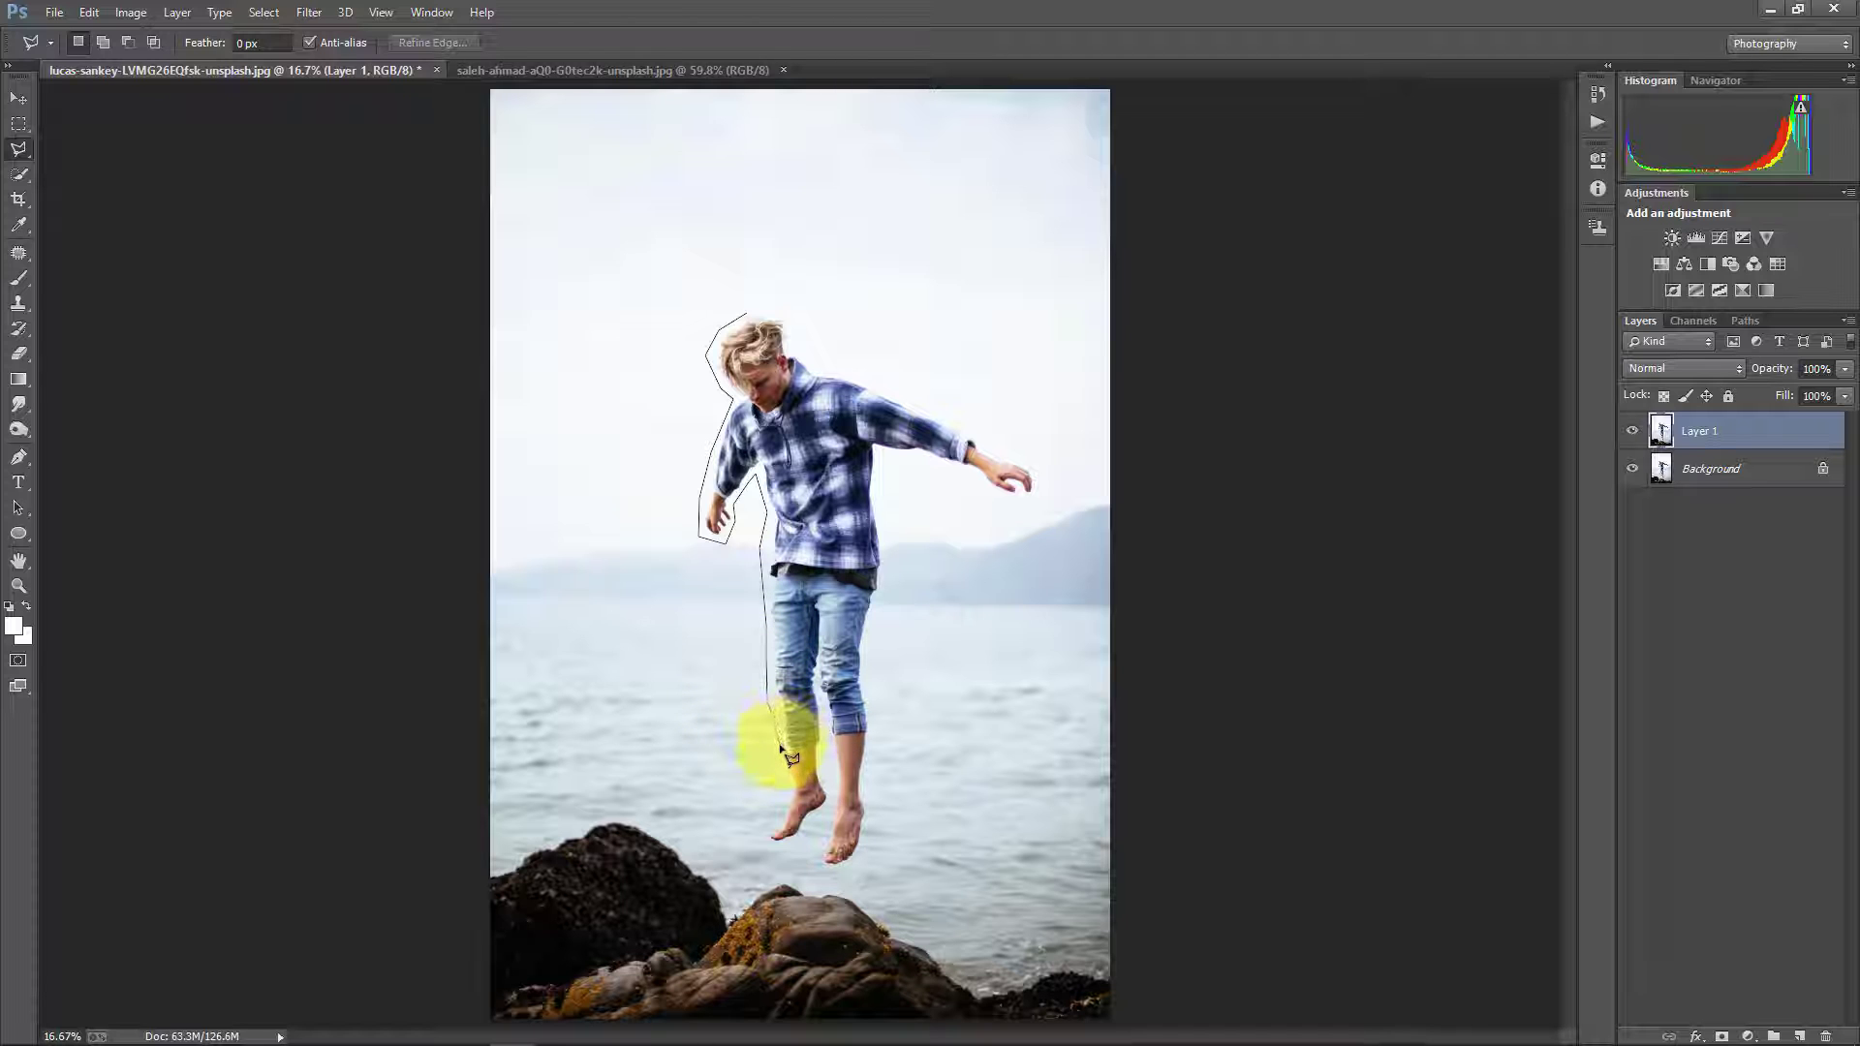
pyautogui.click(783, 786)
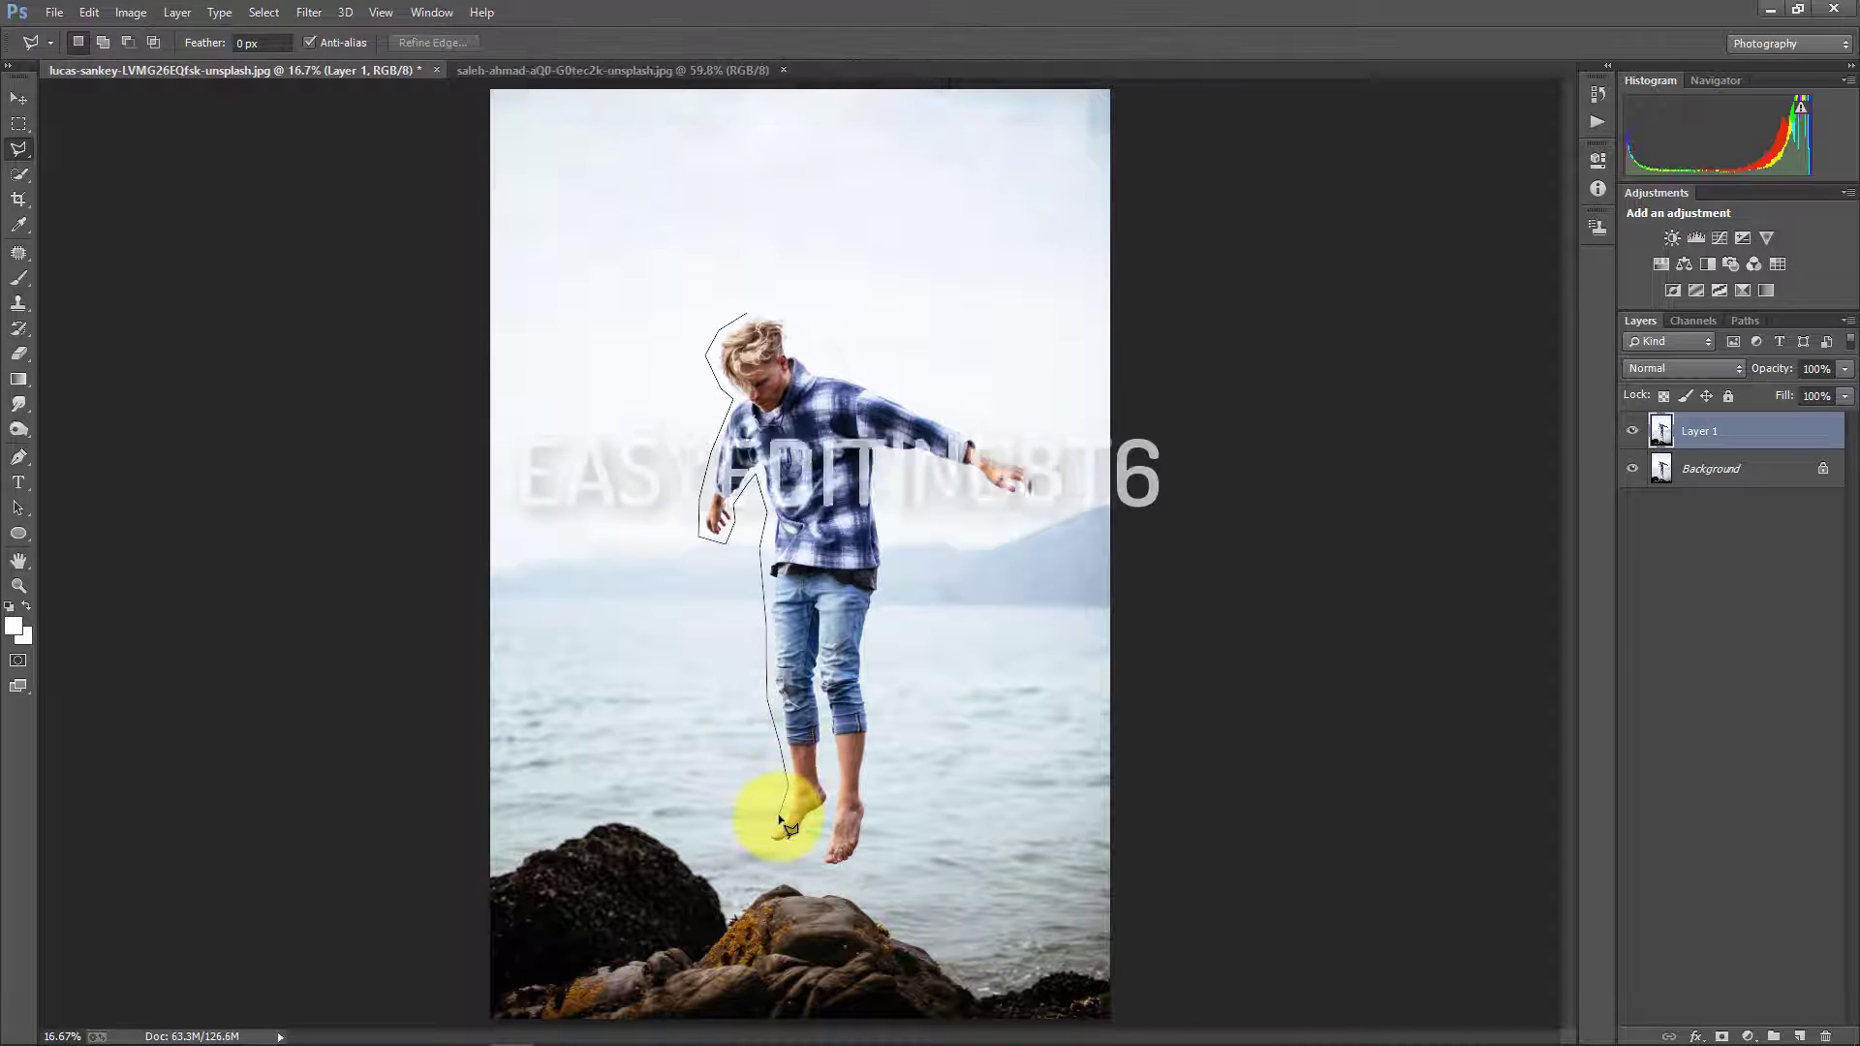
# Step: Continue the lasso outline around the boy's toes, heels and ankle
pyautogui.click(766, 830)
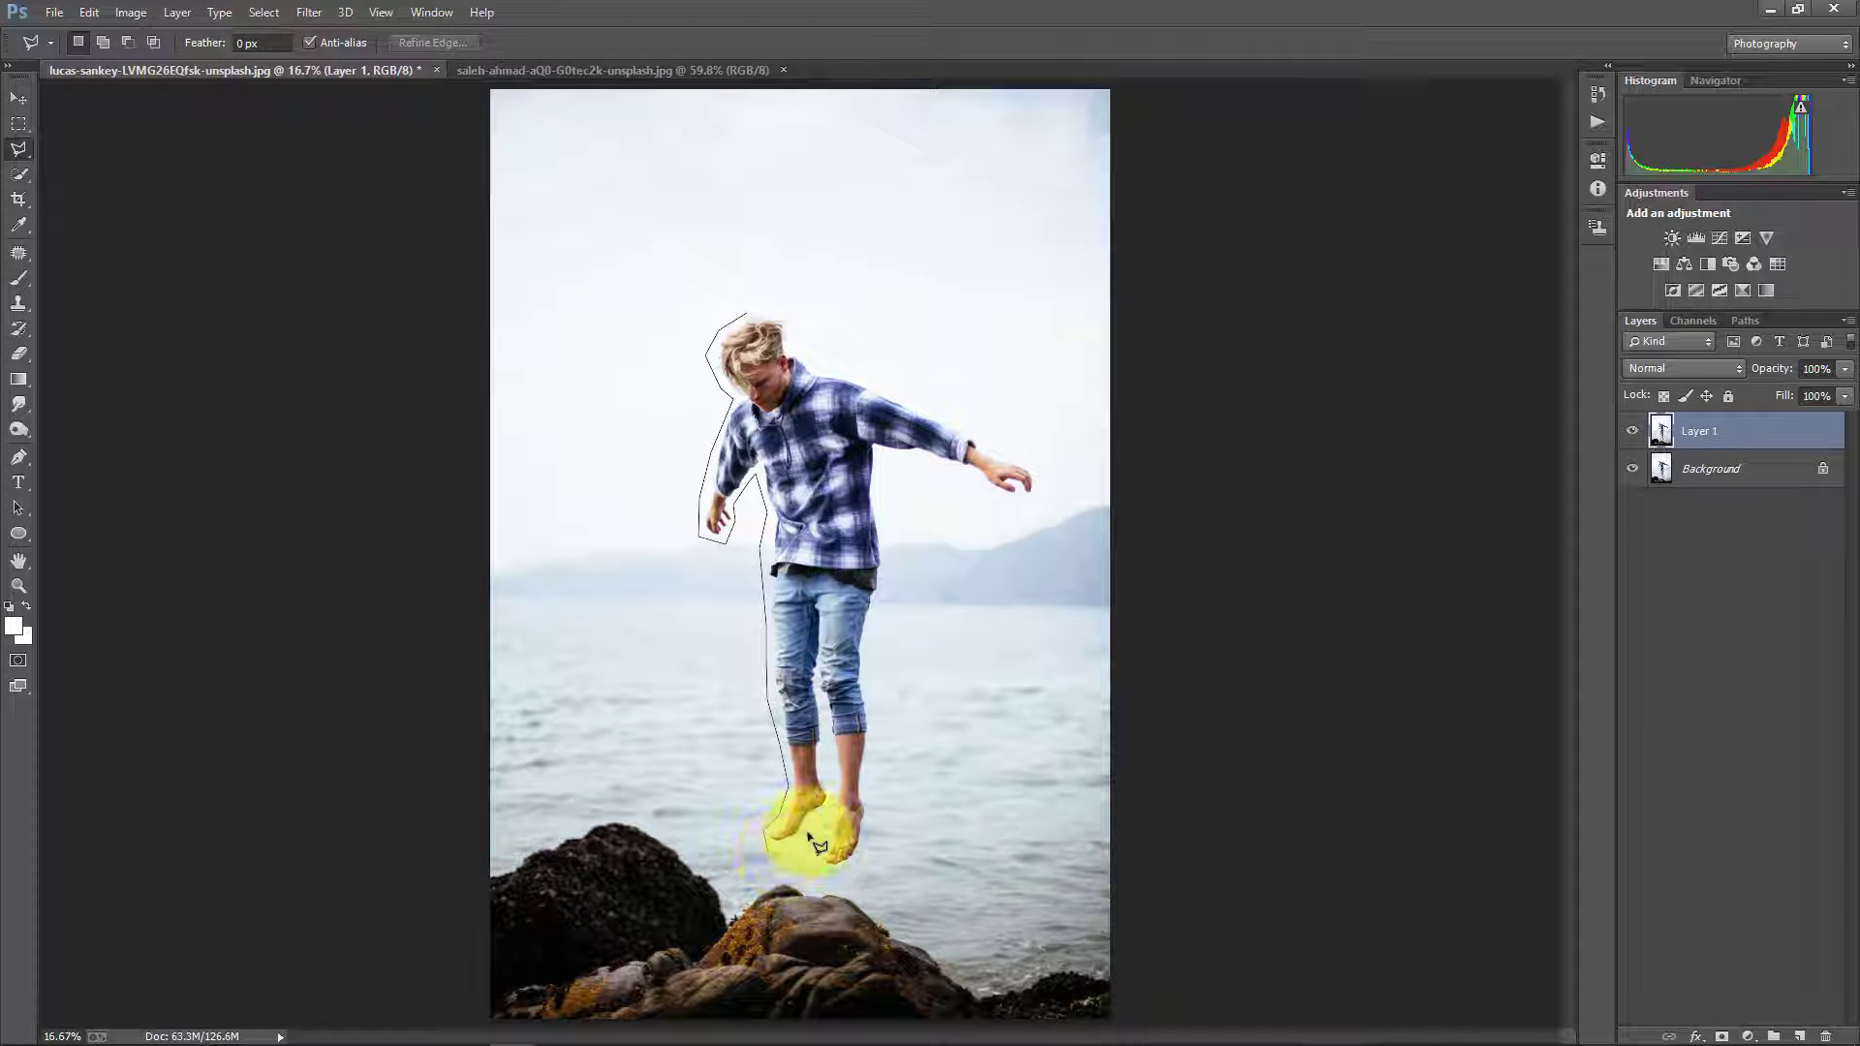
pyautogui.click(768, 850)
pyautogui.click(825, 814)
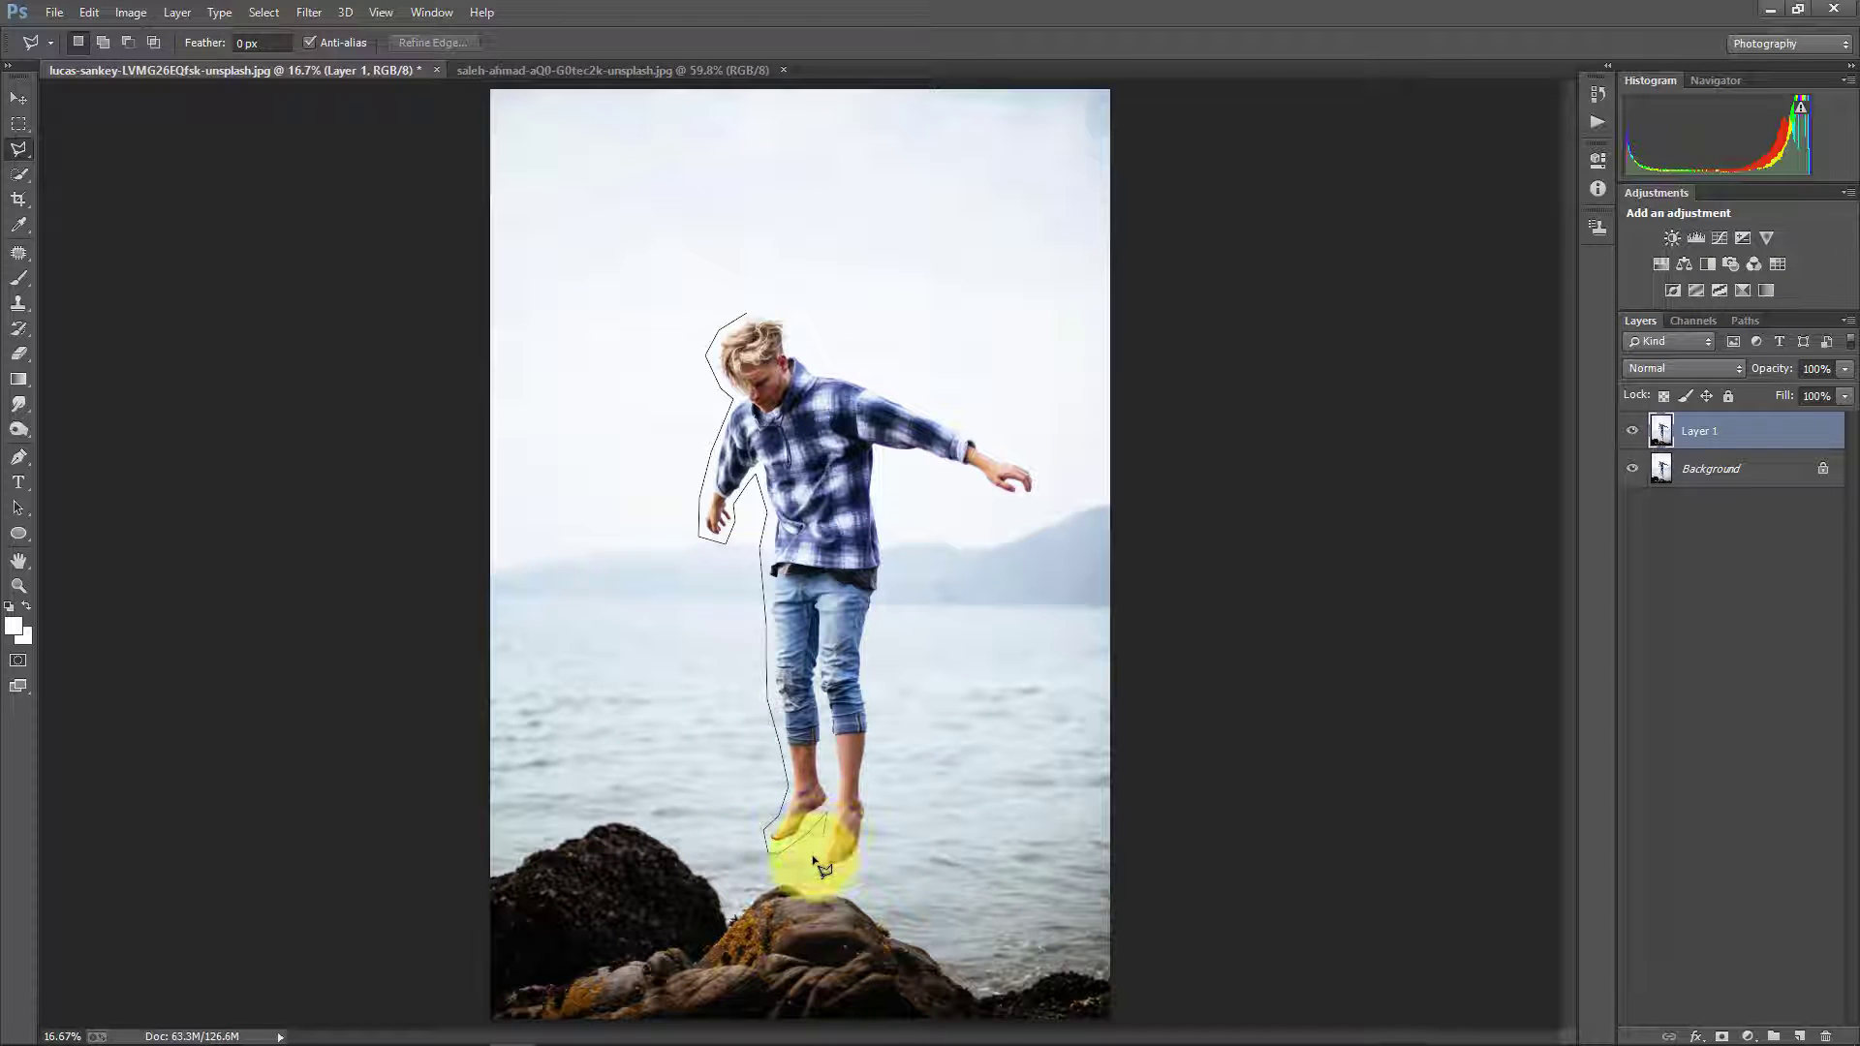
pyautogui.click(813, 864)
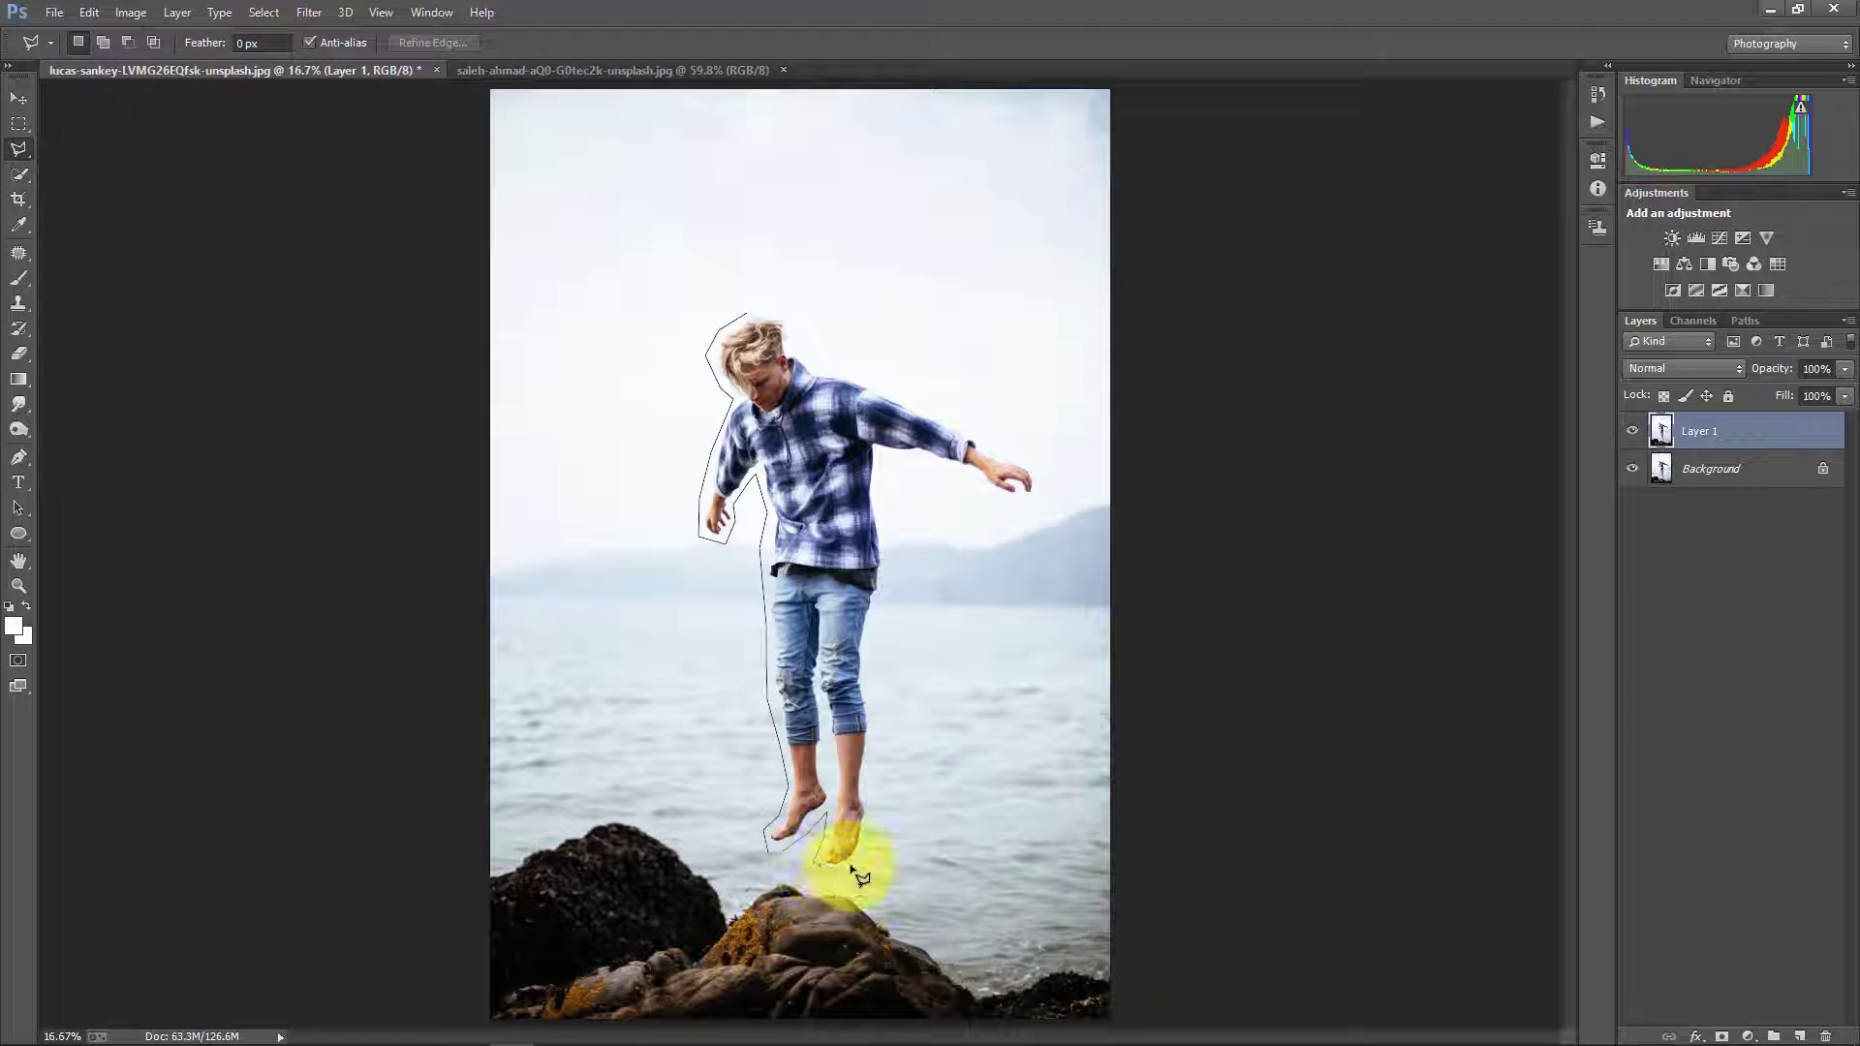
pyautogui.click(842, 875)
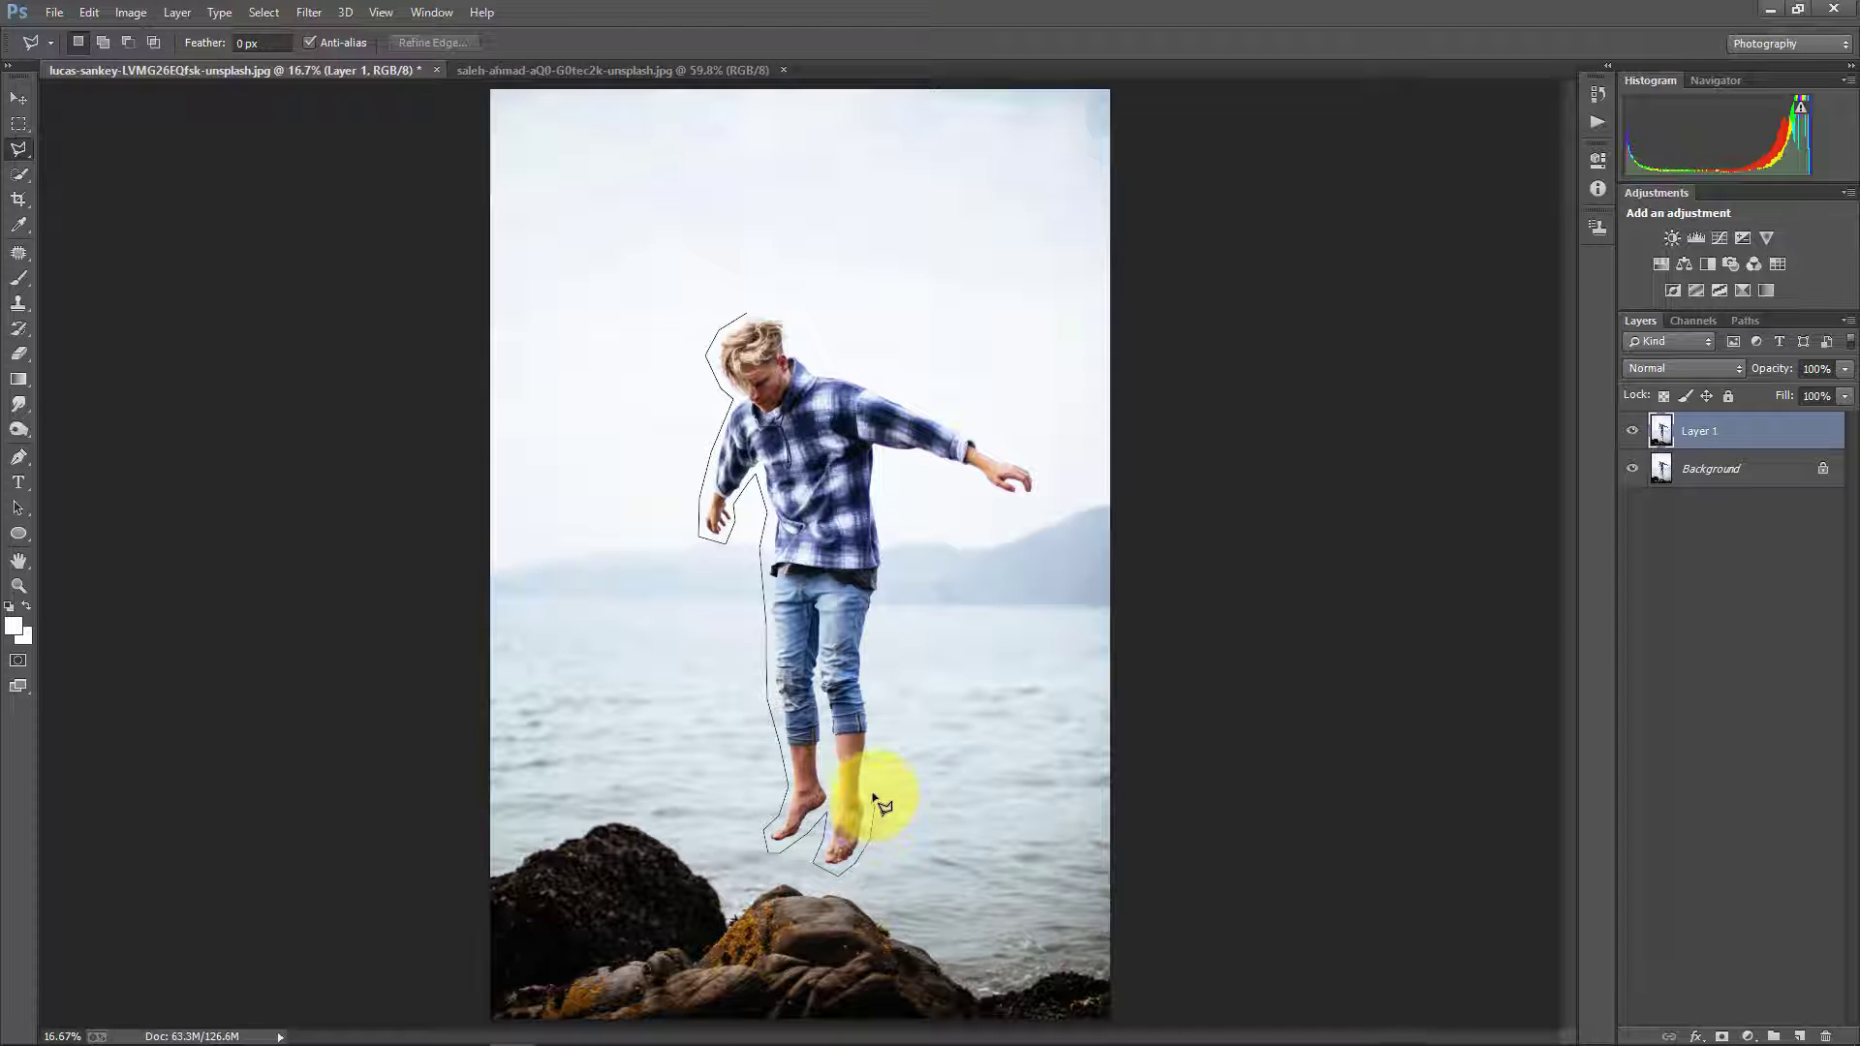
pyautogui.click(870, 804)
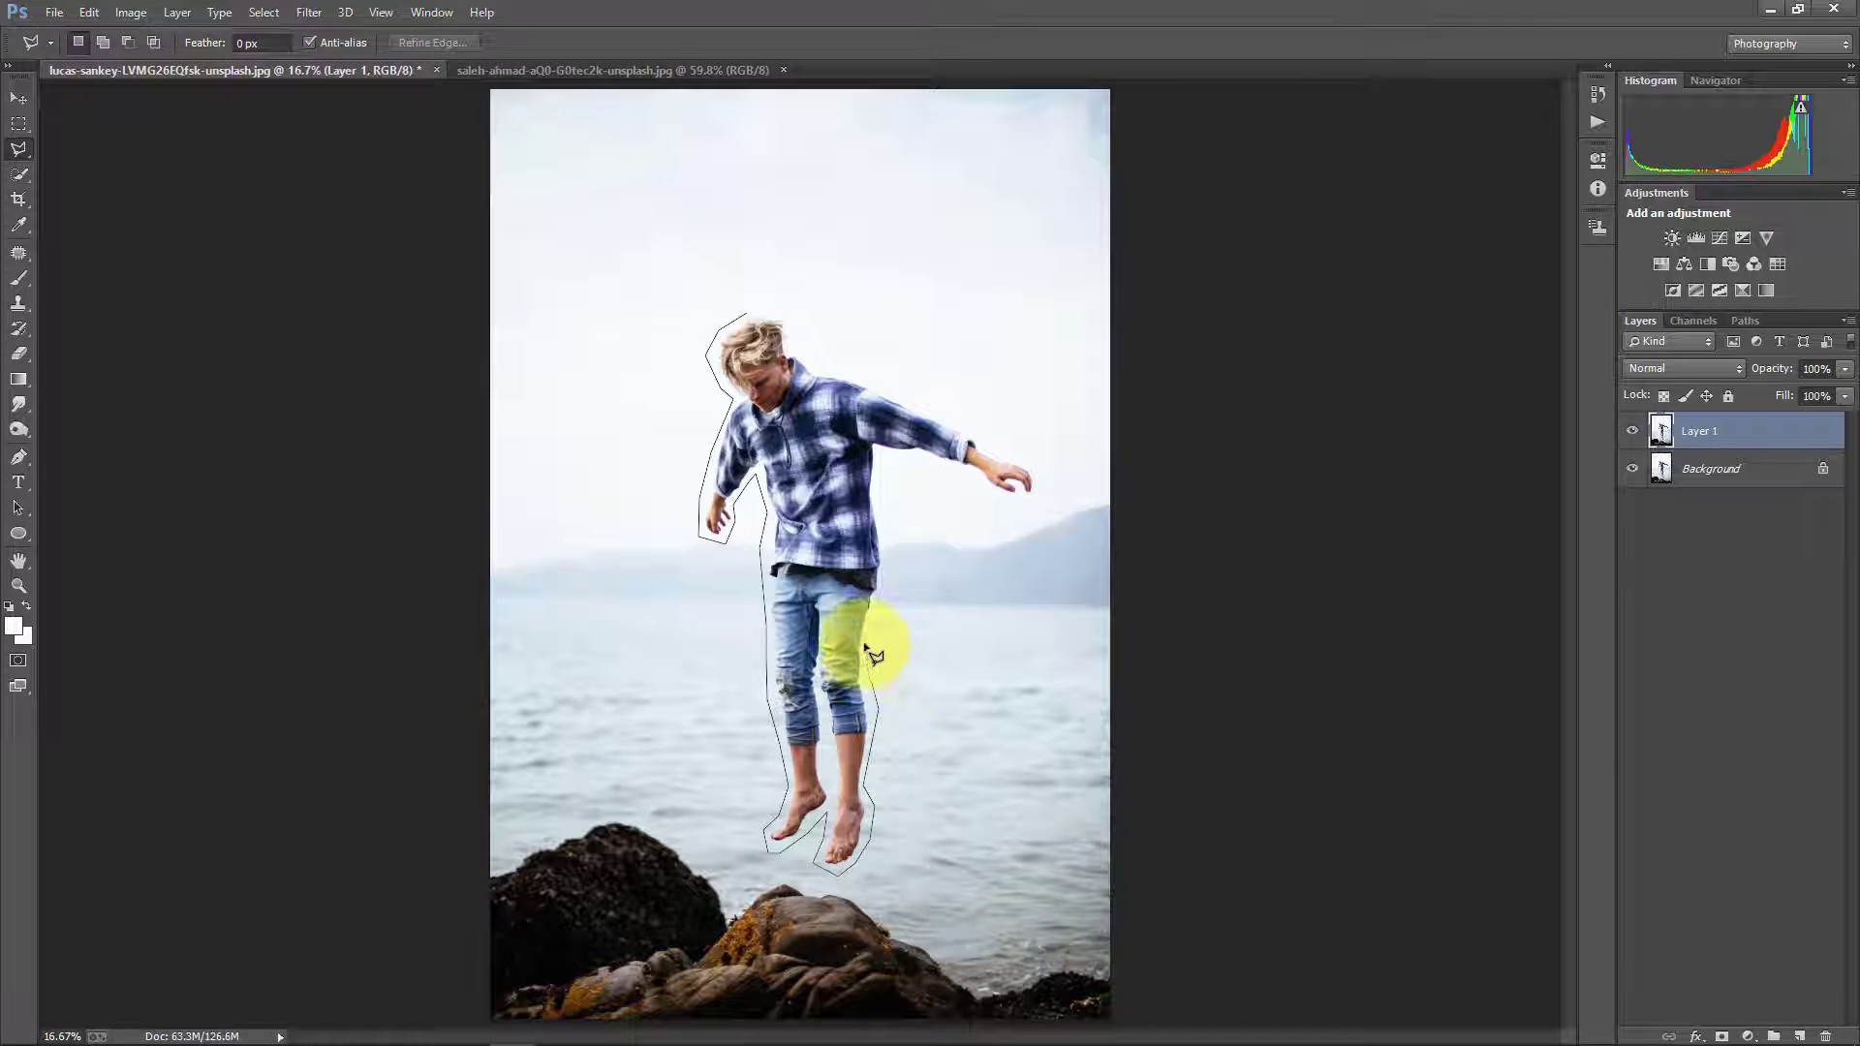
# Step: Wrap the outline up past his waist, around the outstretched arm and over his head, closing it
pyautogui.click(890, 560)
pyautogui.click(882, 465)
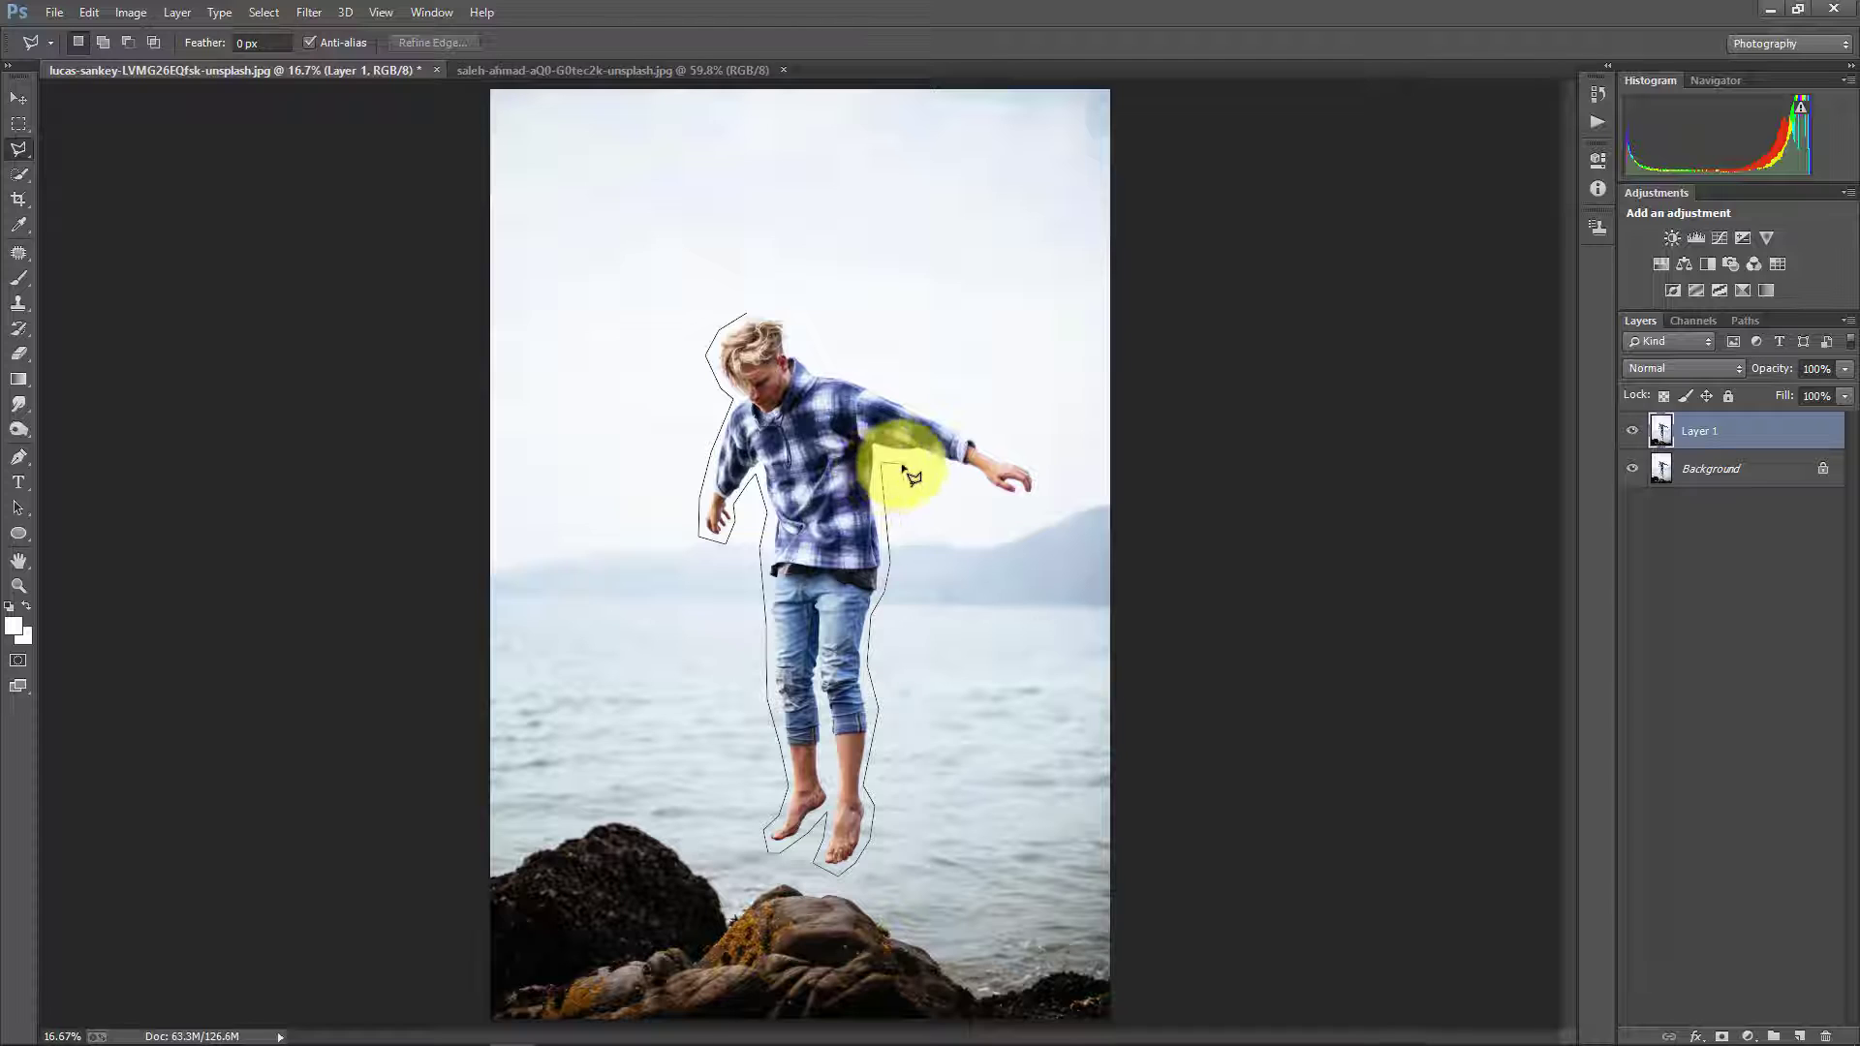
pyautogui.click(1015, 501)
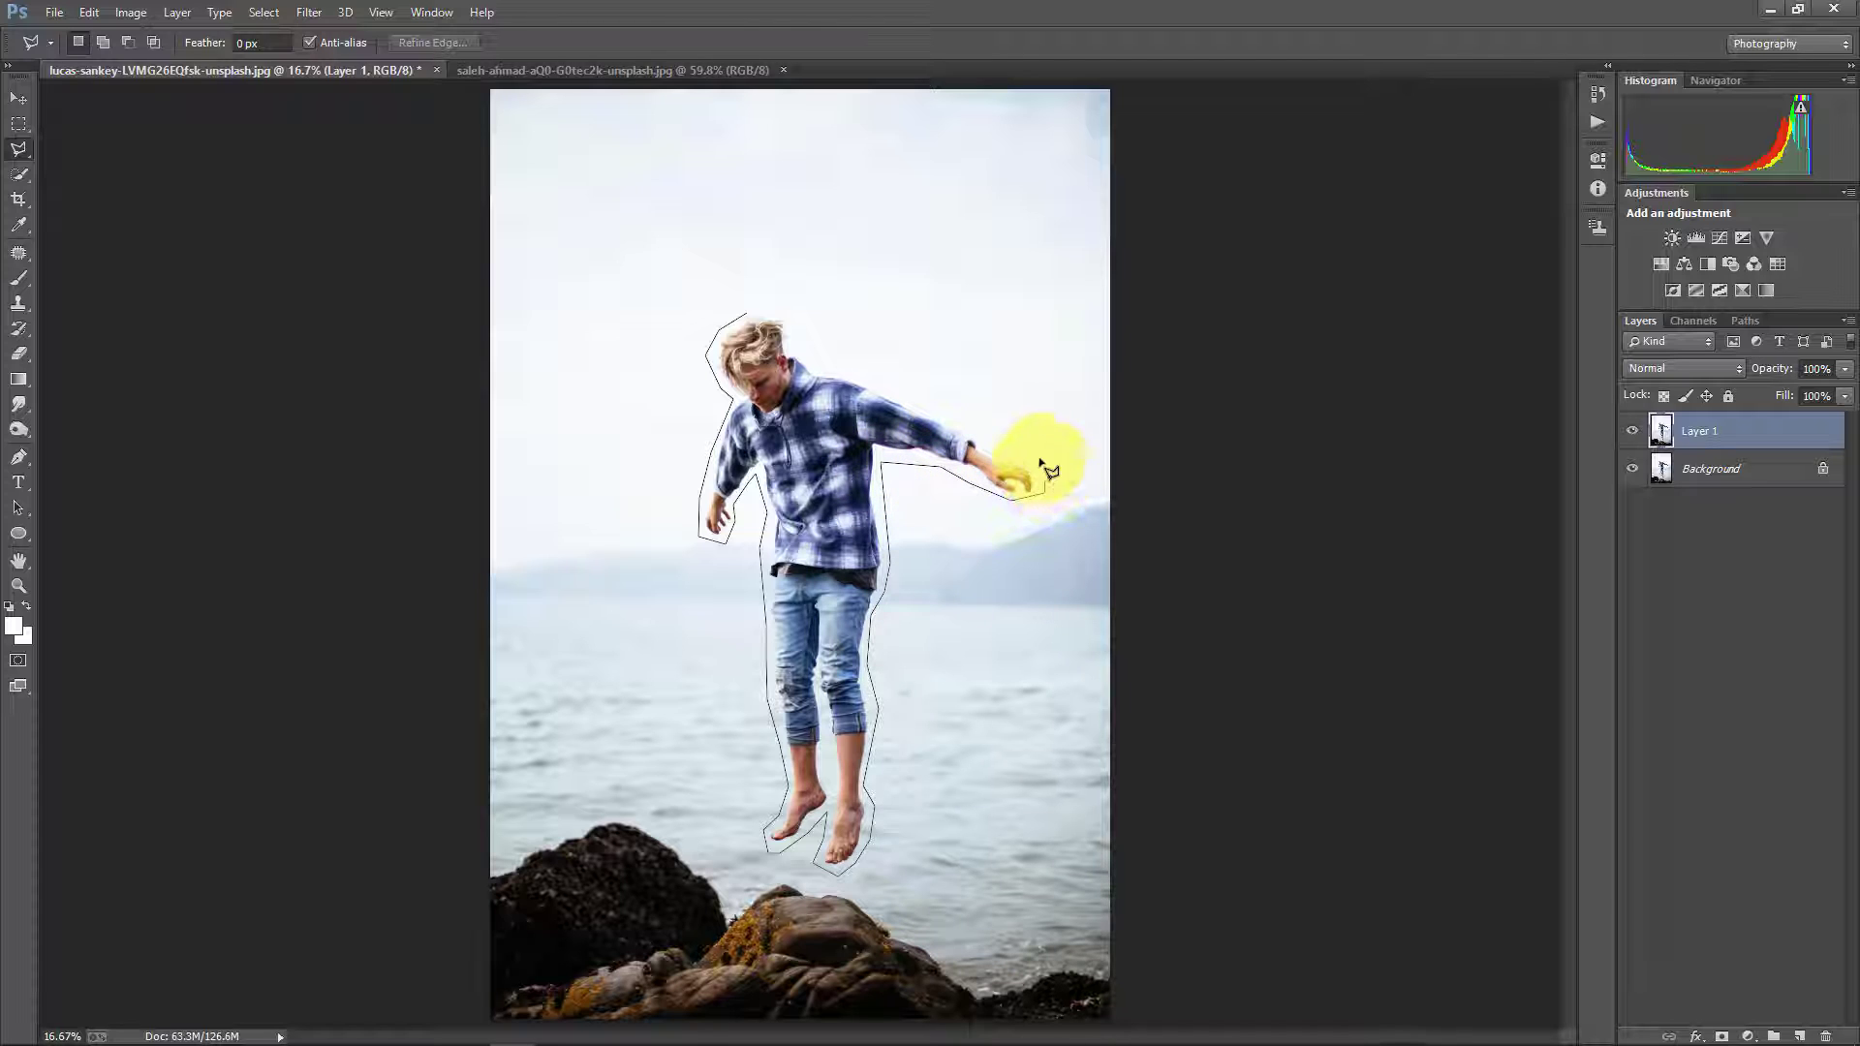
pyautogui.click(1043, 467)
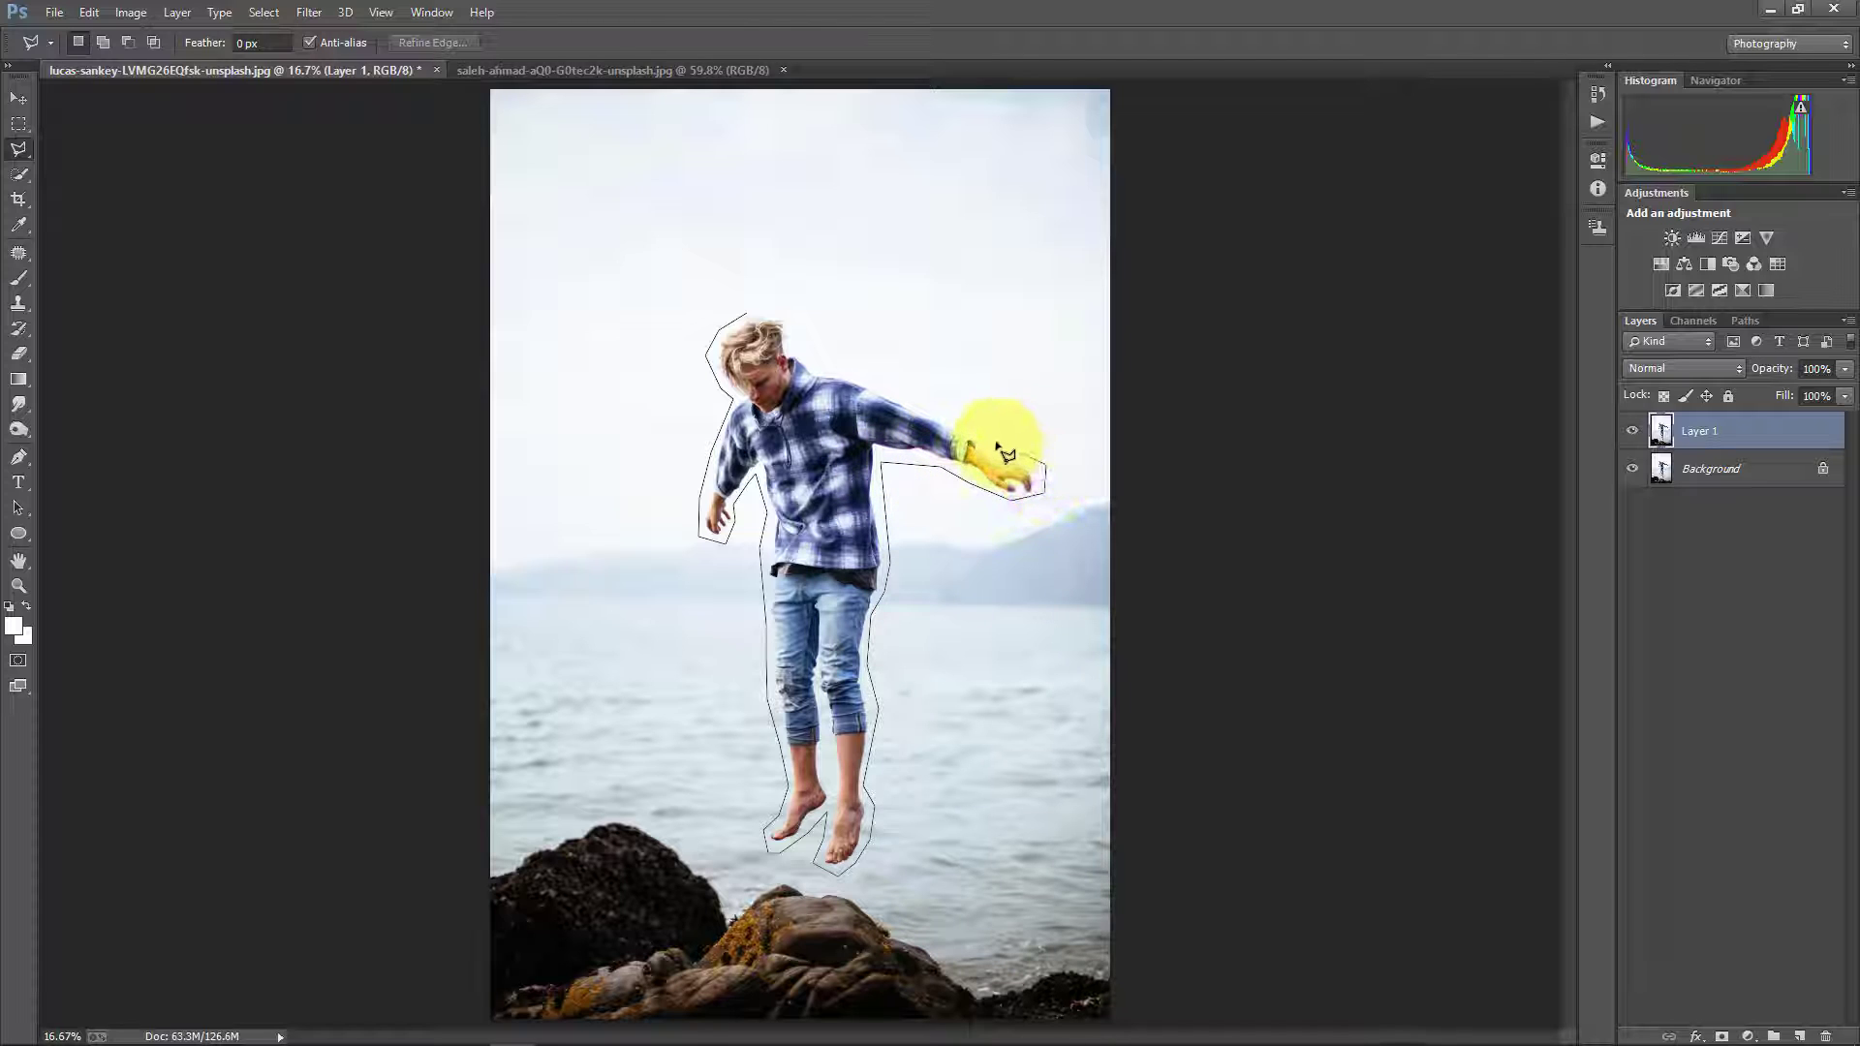
pyautogui.click(915, 400)
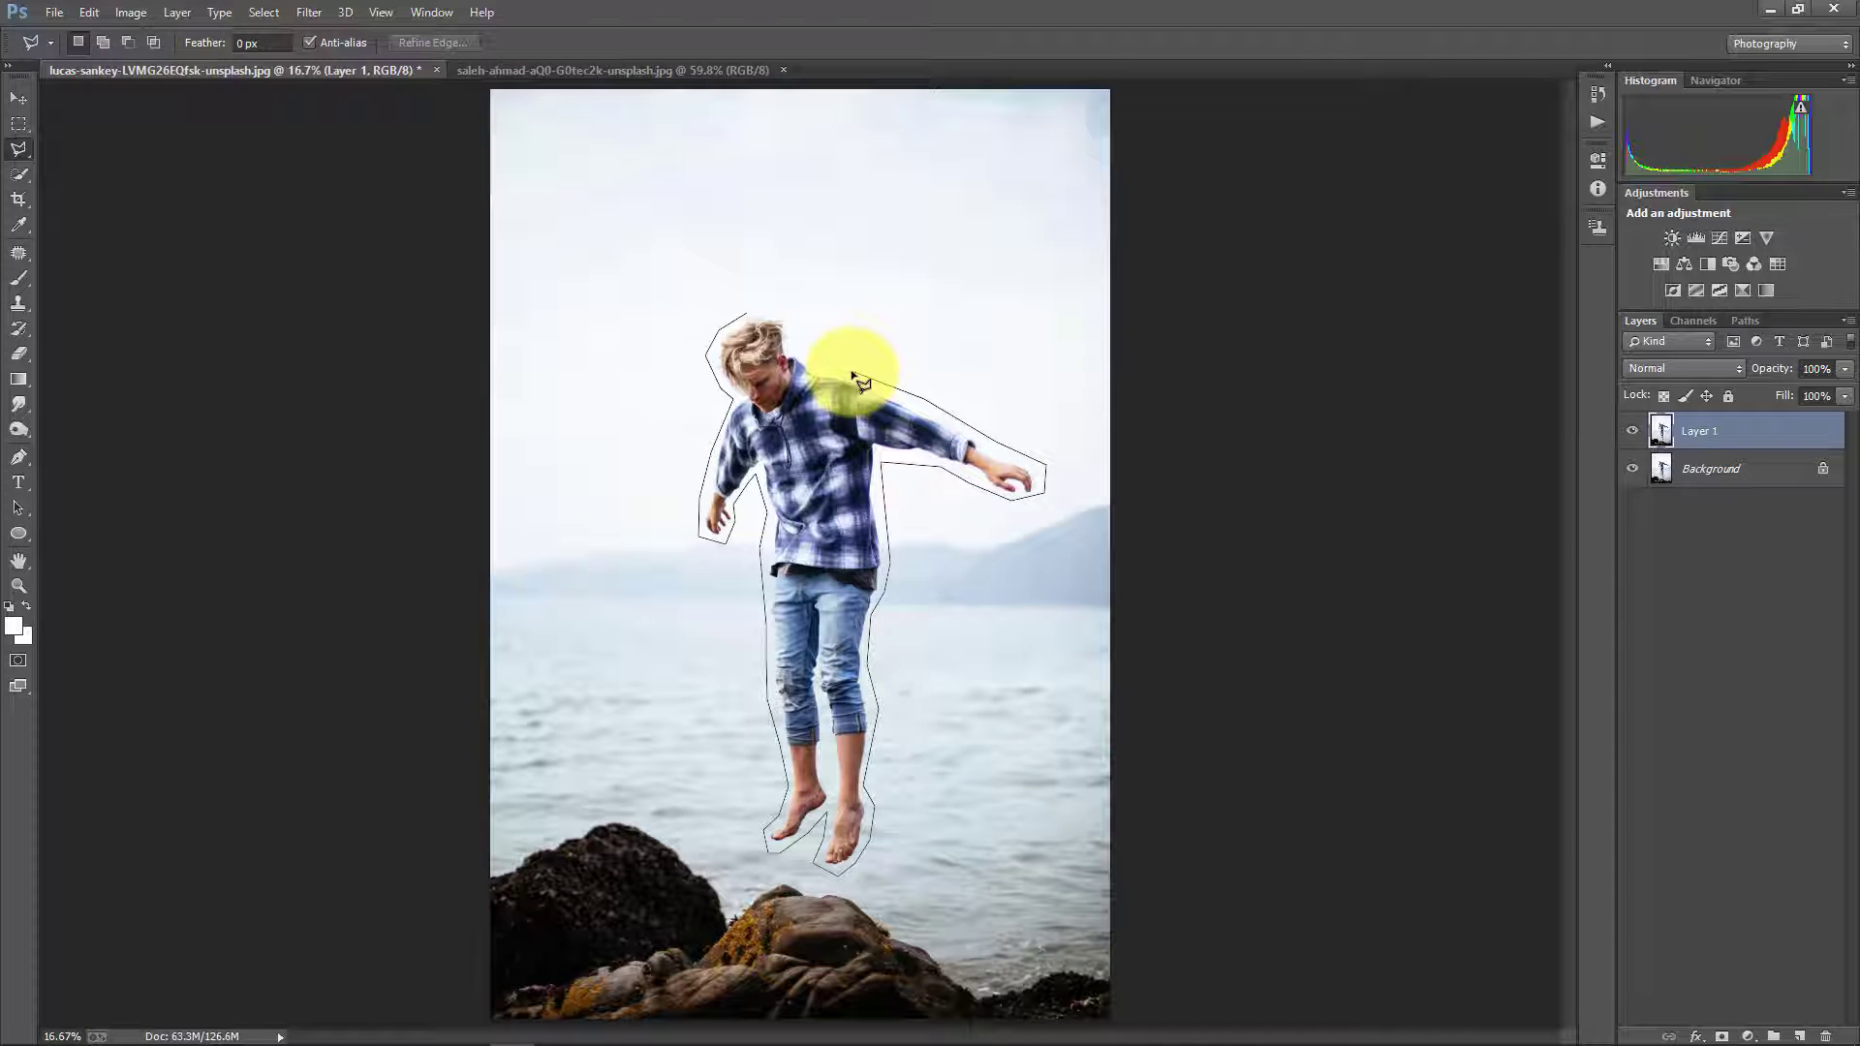
pyautogui.click(804, 355)
pyautogui.click(777, 313)
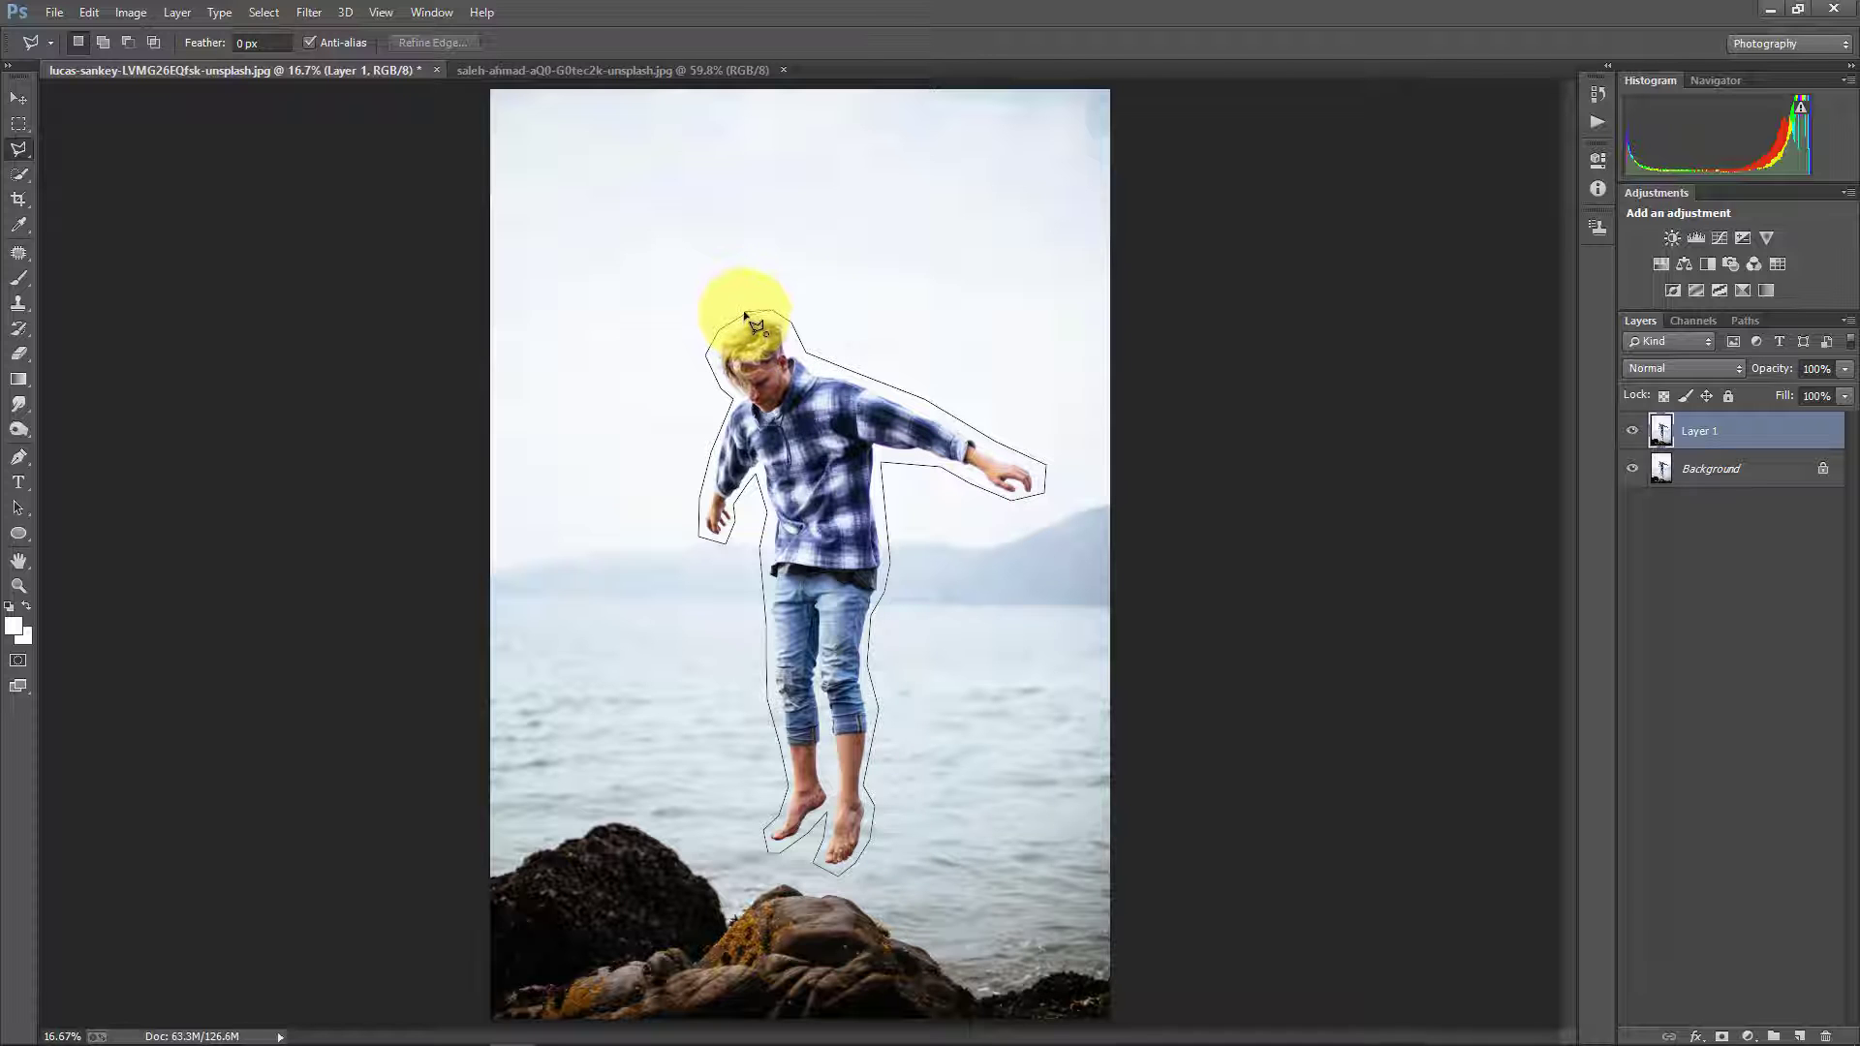
pyautogui.click(746, 318)
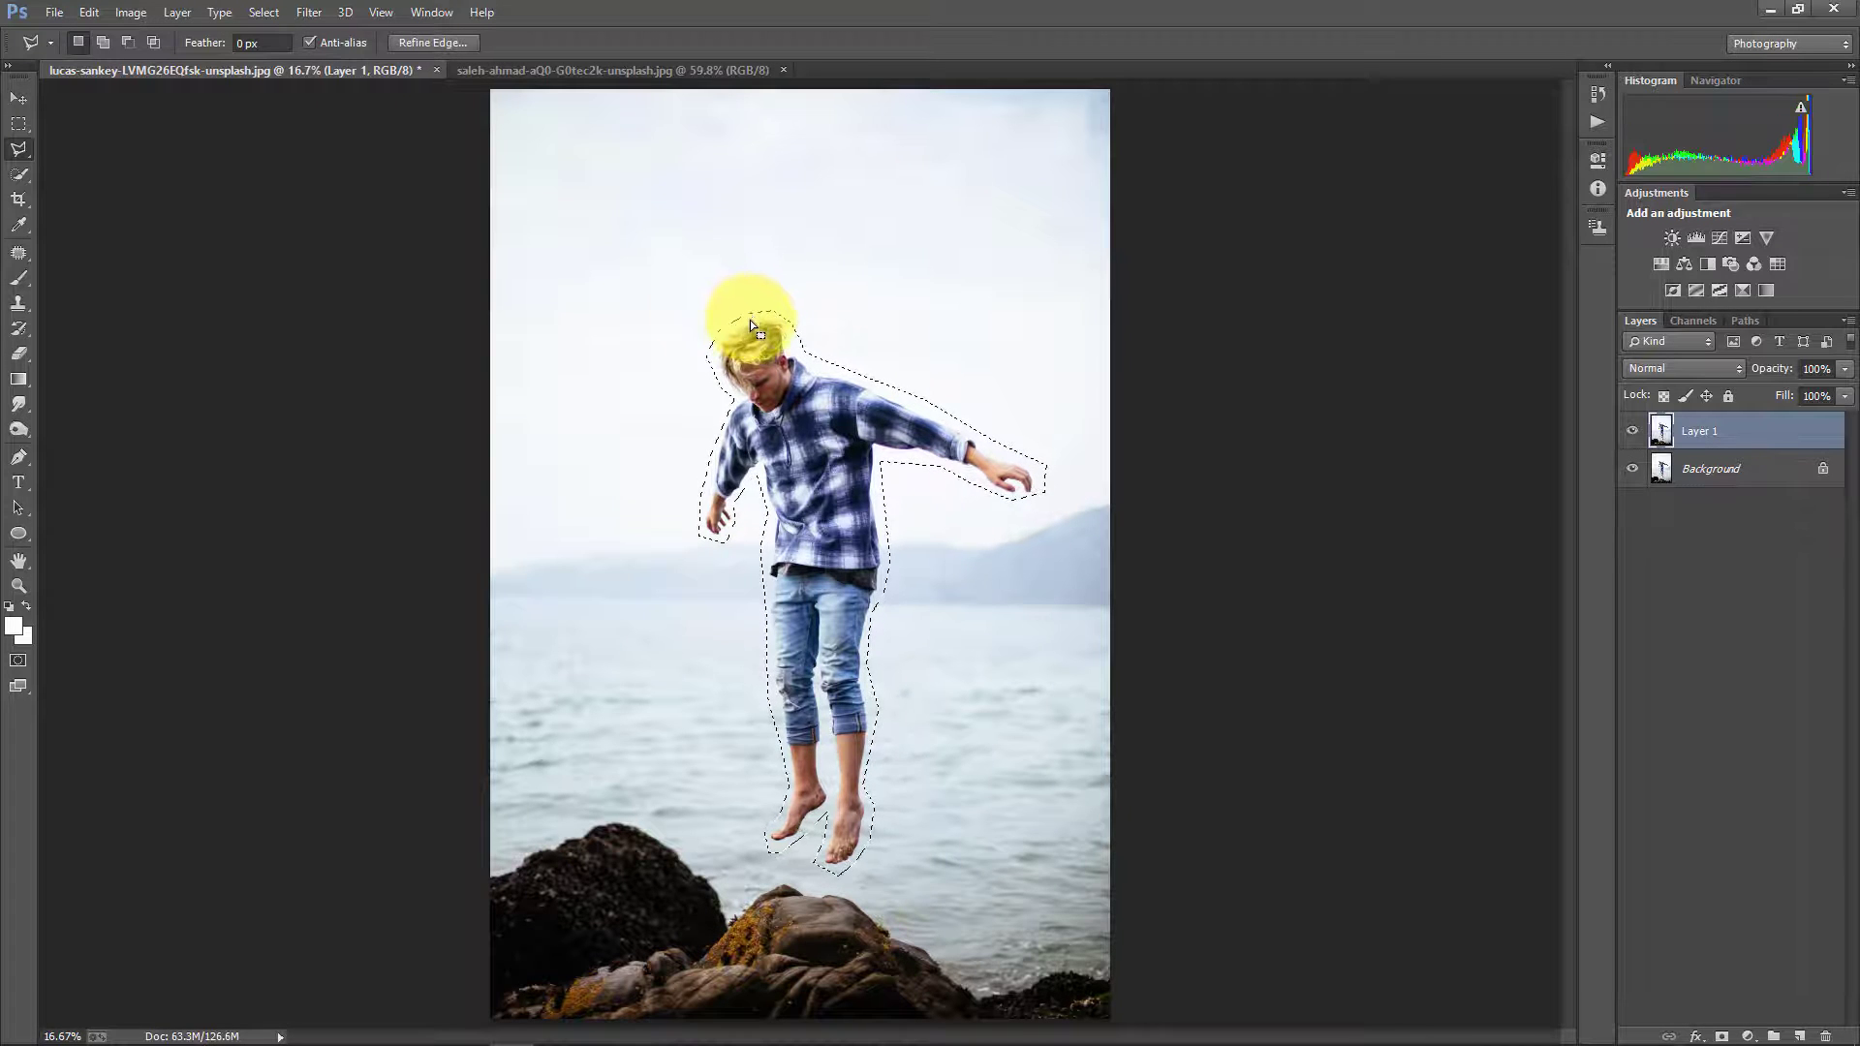
# Step: Fill the boy's selection on Layer 1 using Edit > Fill with Content-Aware
pyautogui.click(88, 12)
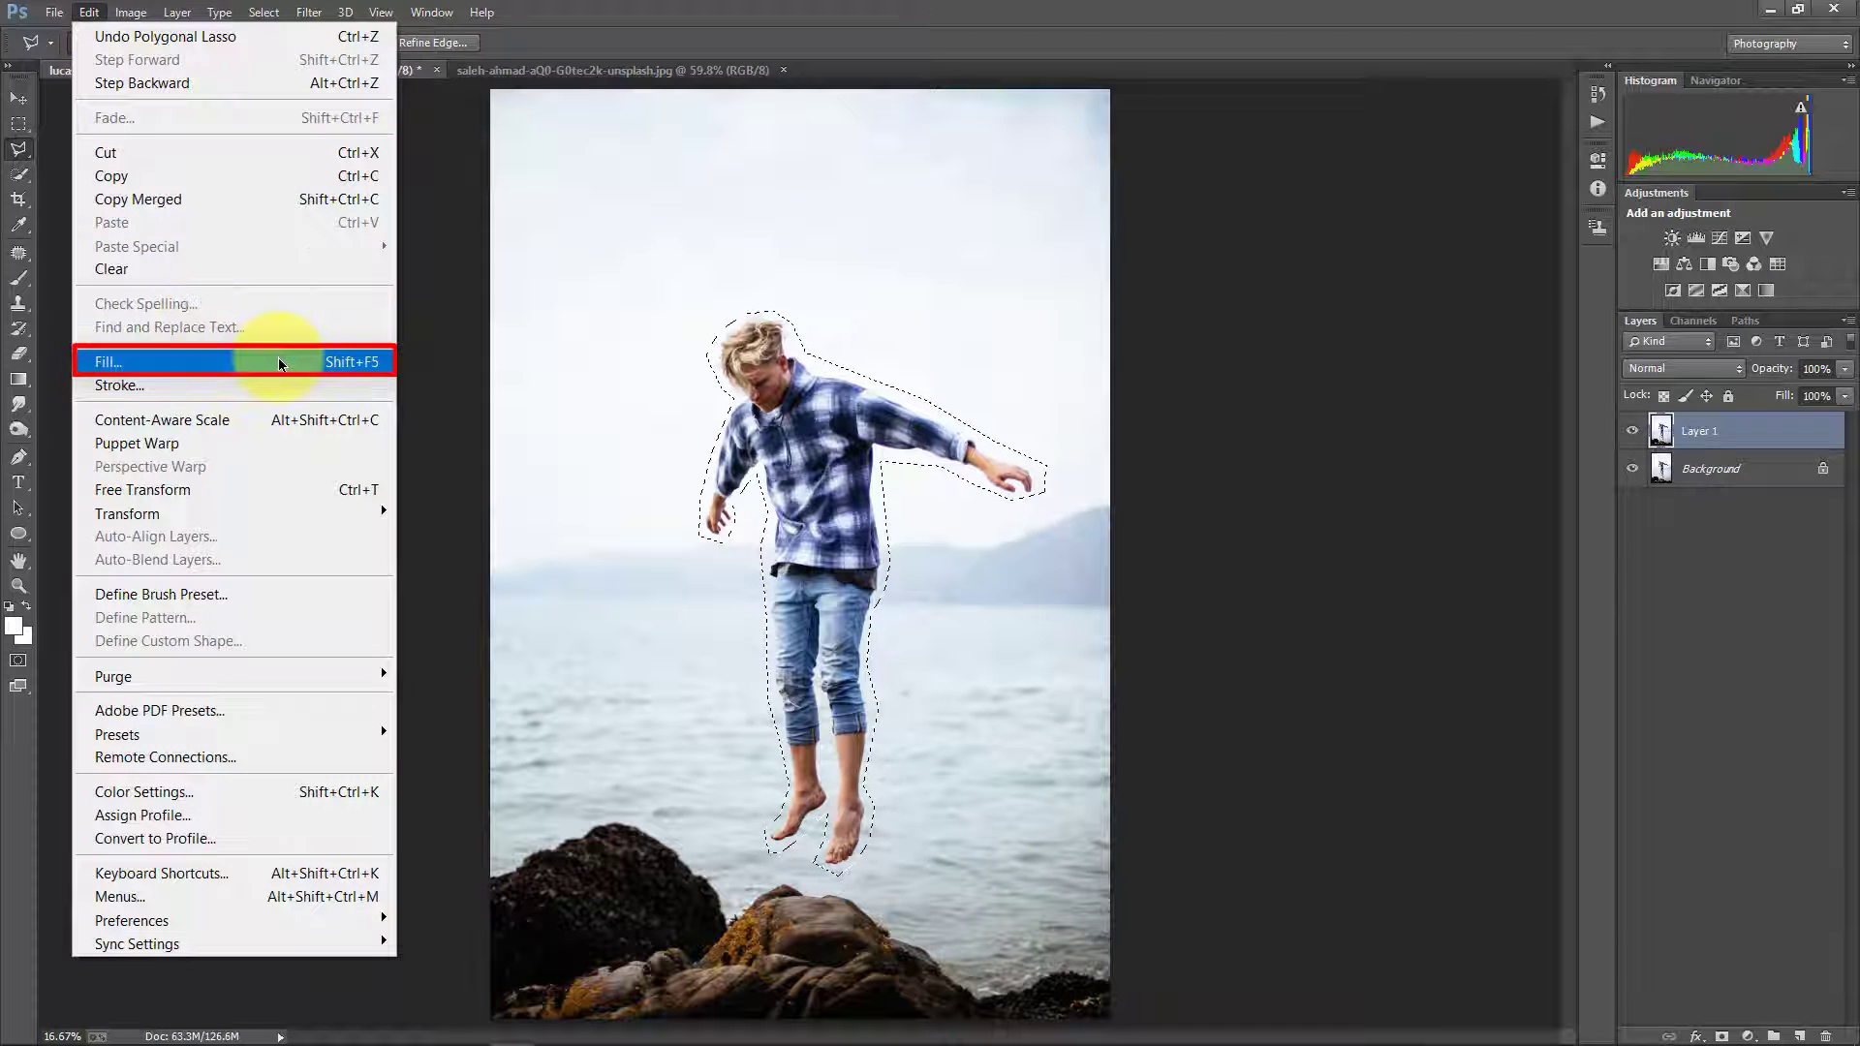
pyautogui.click(244, 362)
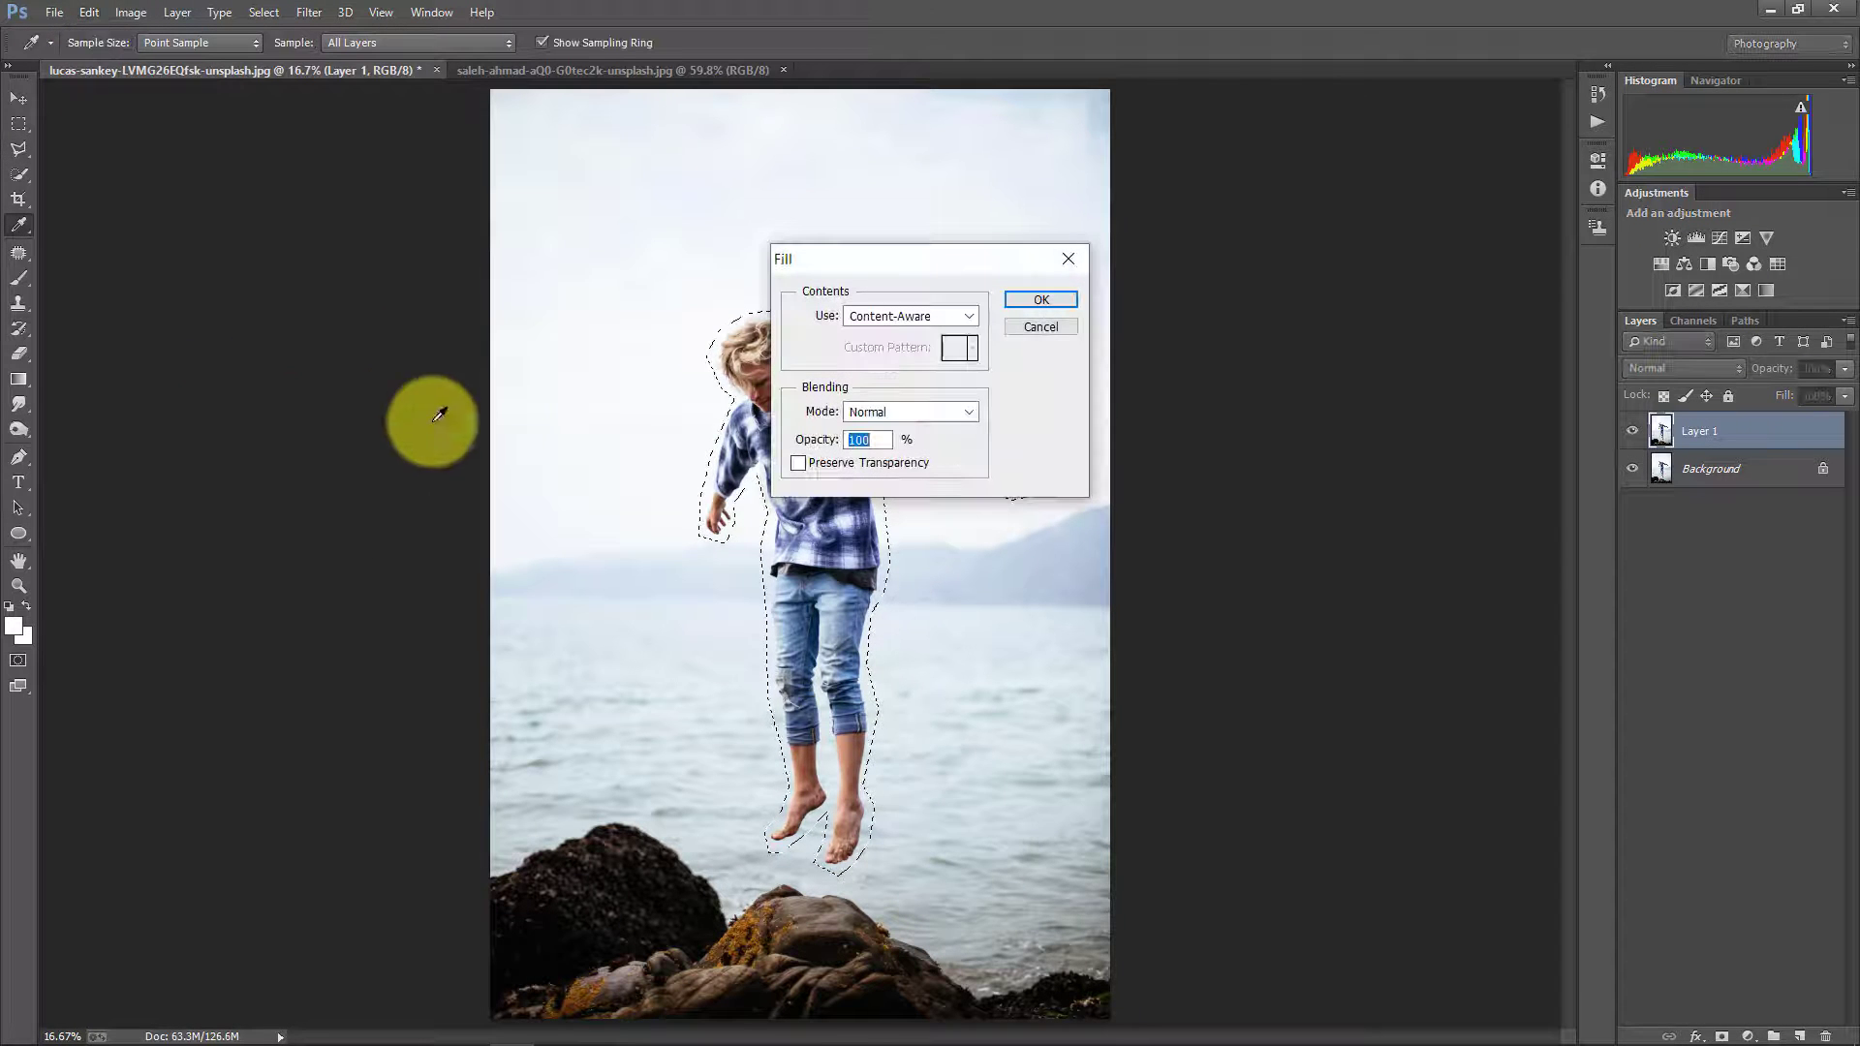
pyautogui.click(927, 316)
pyautogui.click(904, 415)
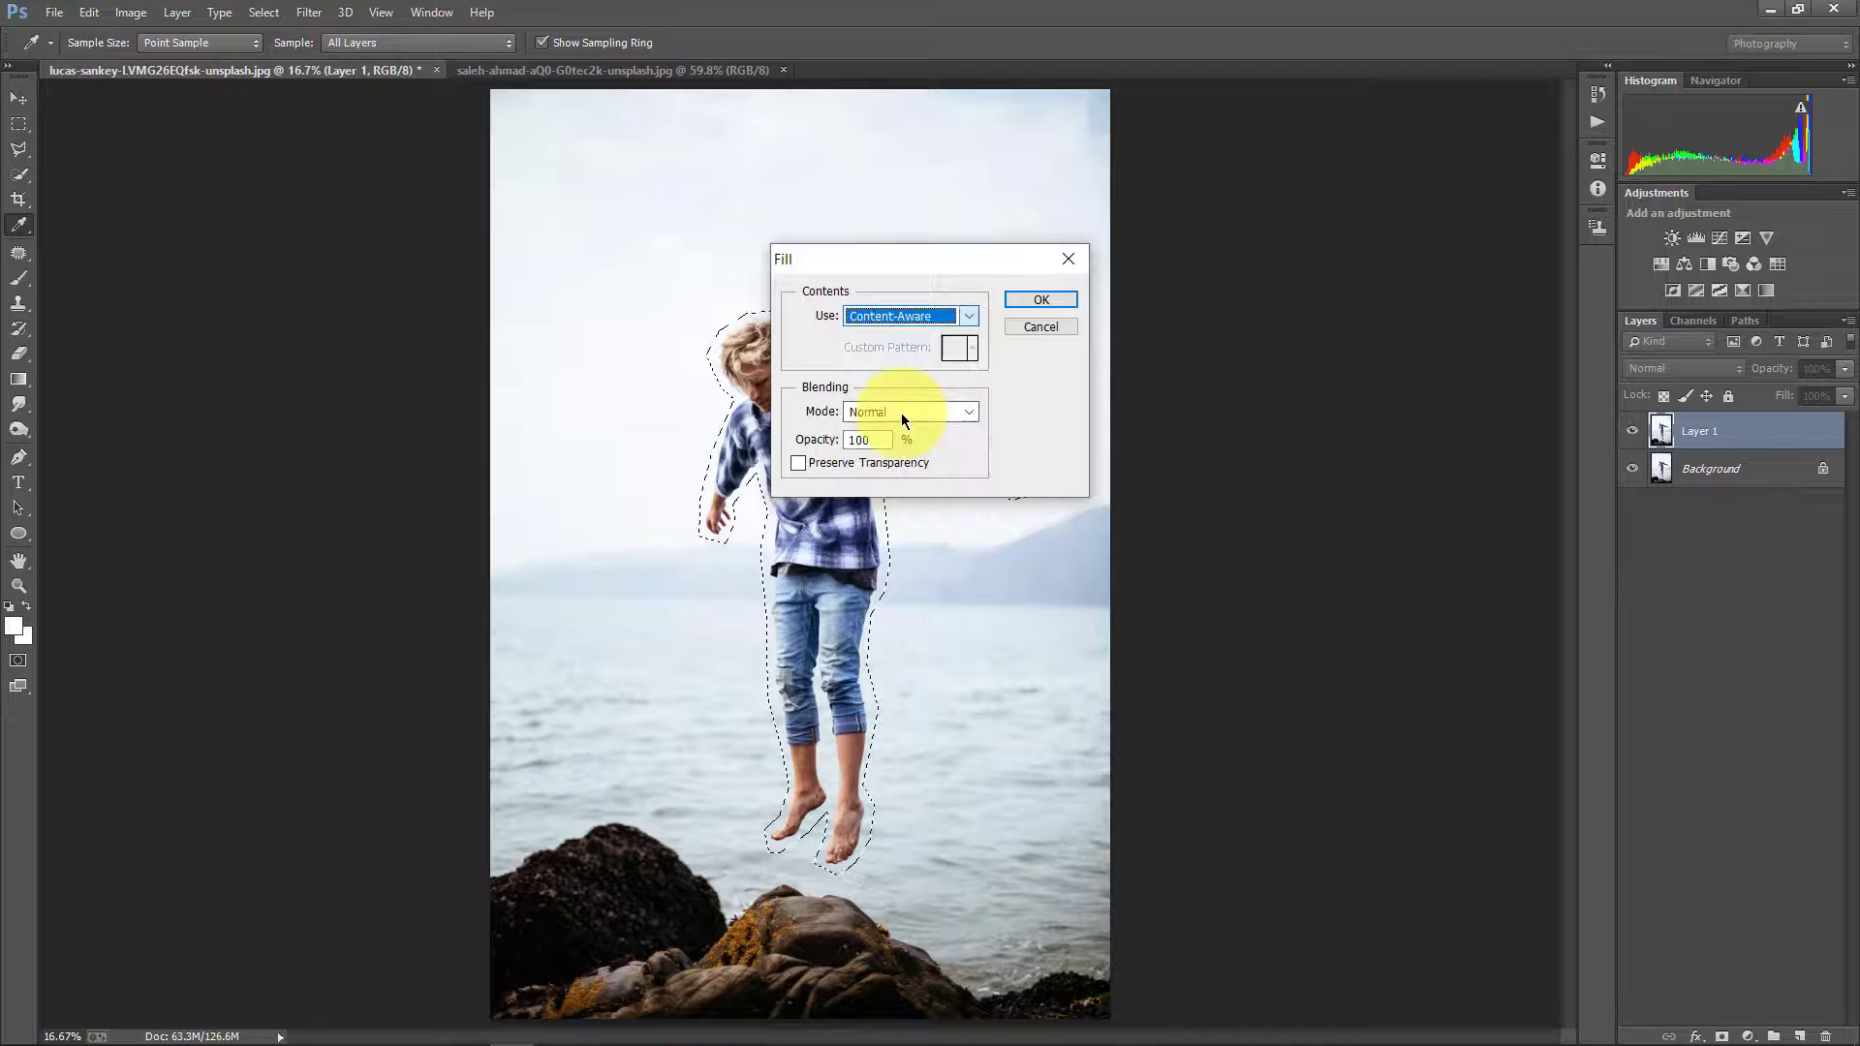
pyautogui.click(1049, 302)
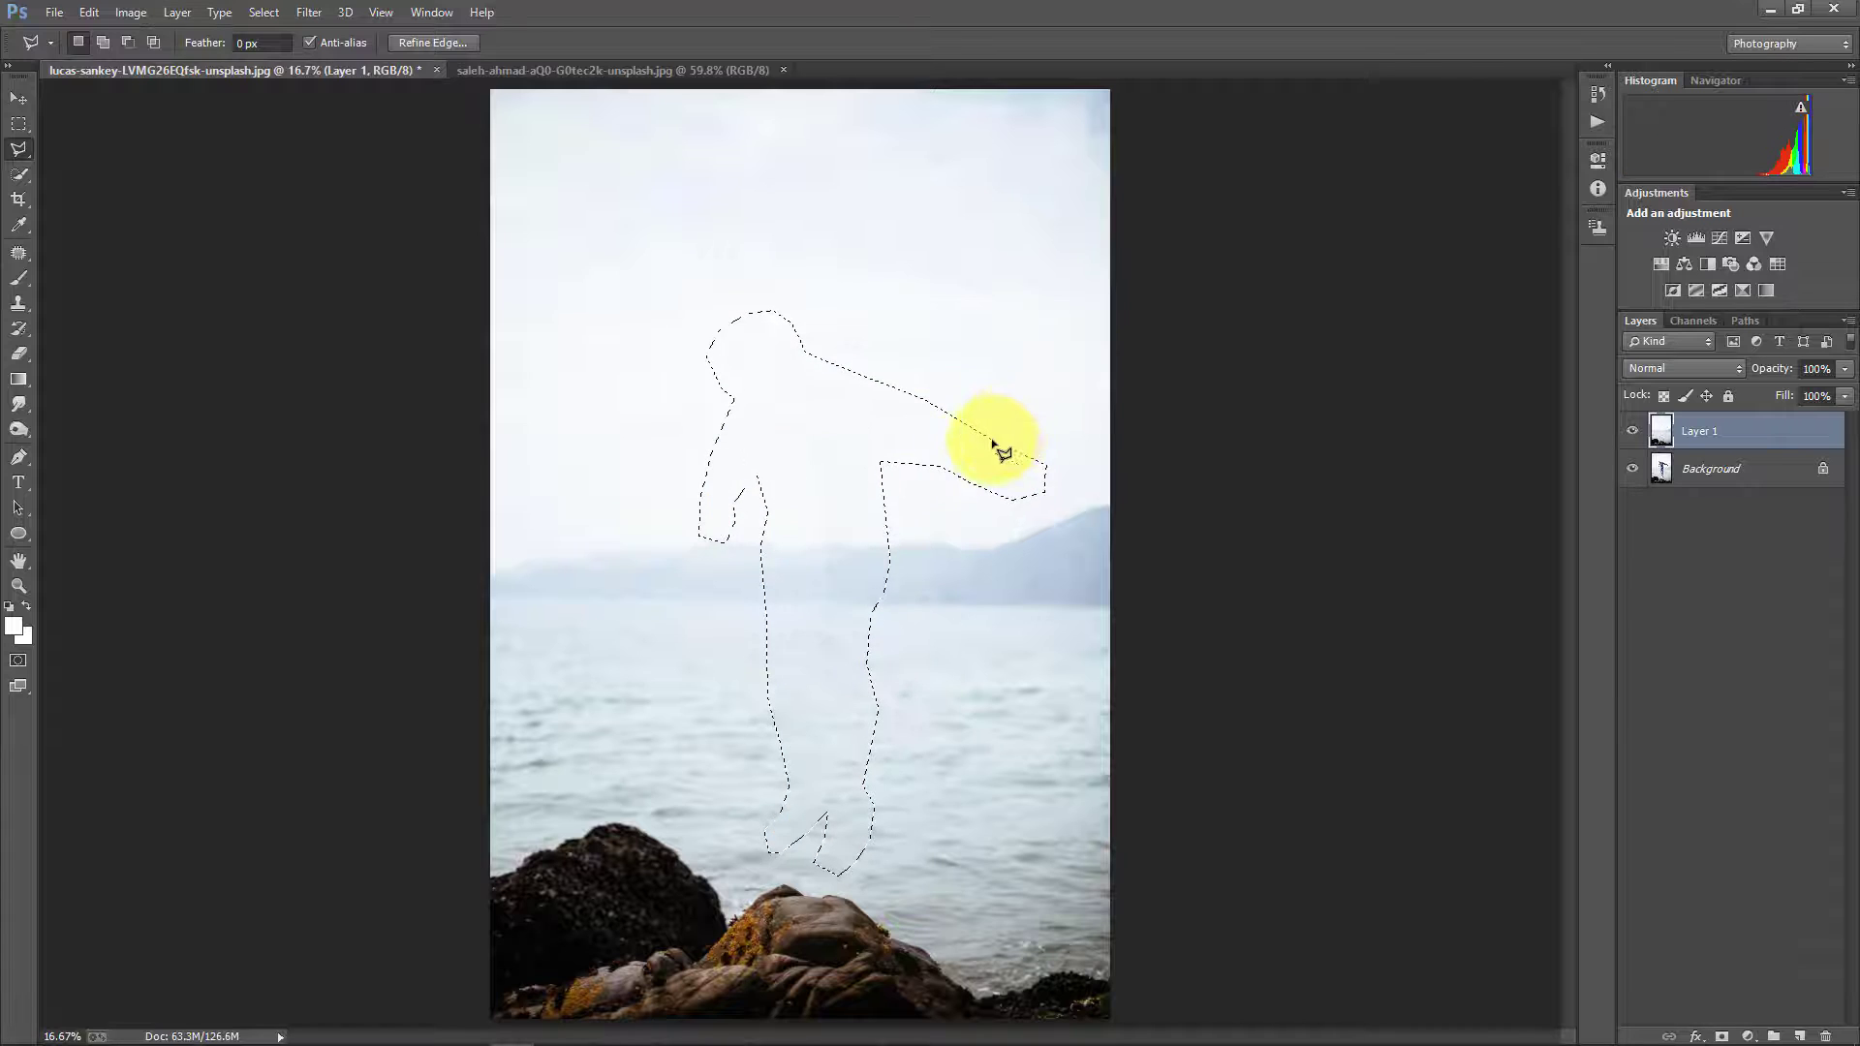
# Step: Deselect, then lasso the leftover streak near the horizon
pyautogui.hotkey('ctrl', 'd')
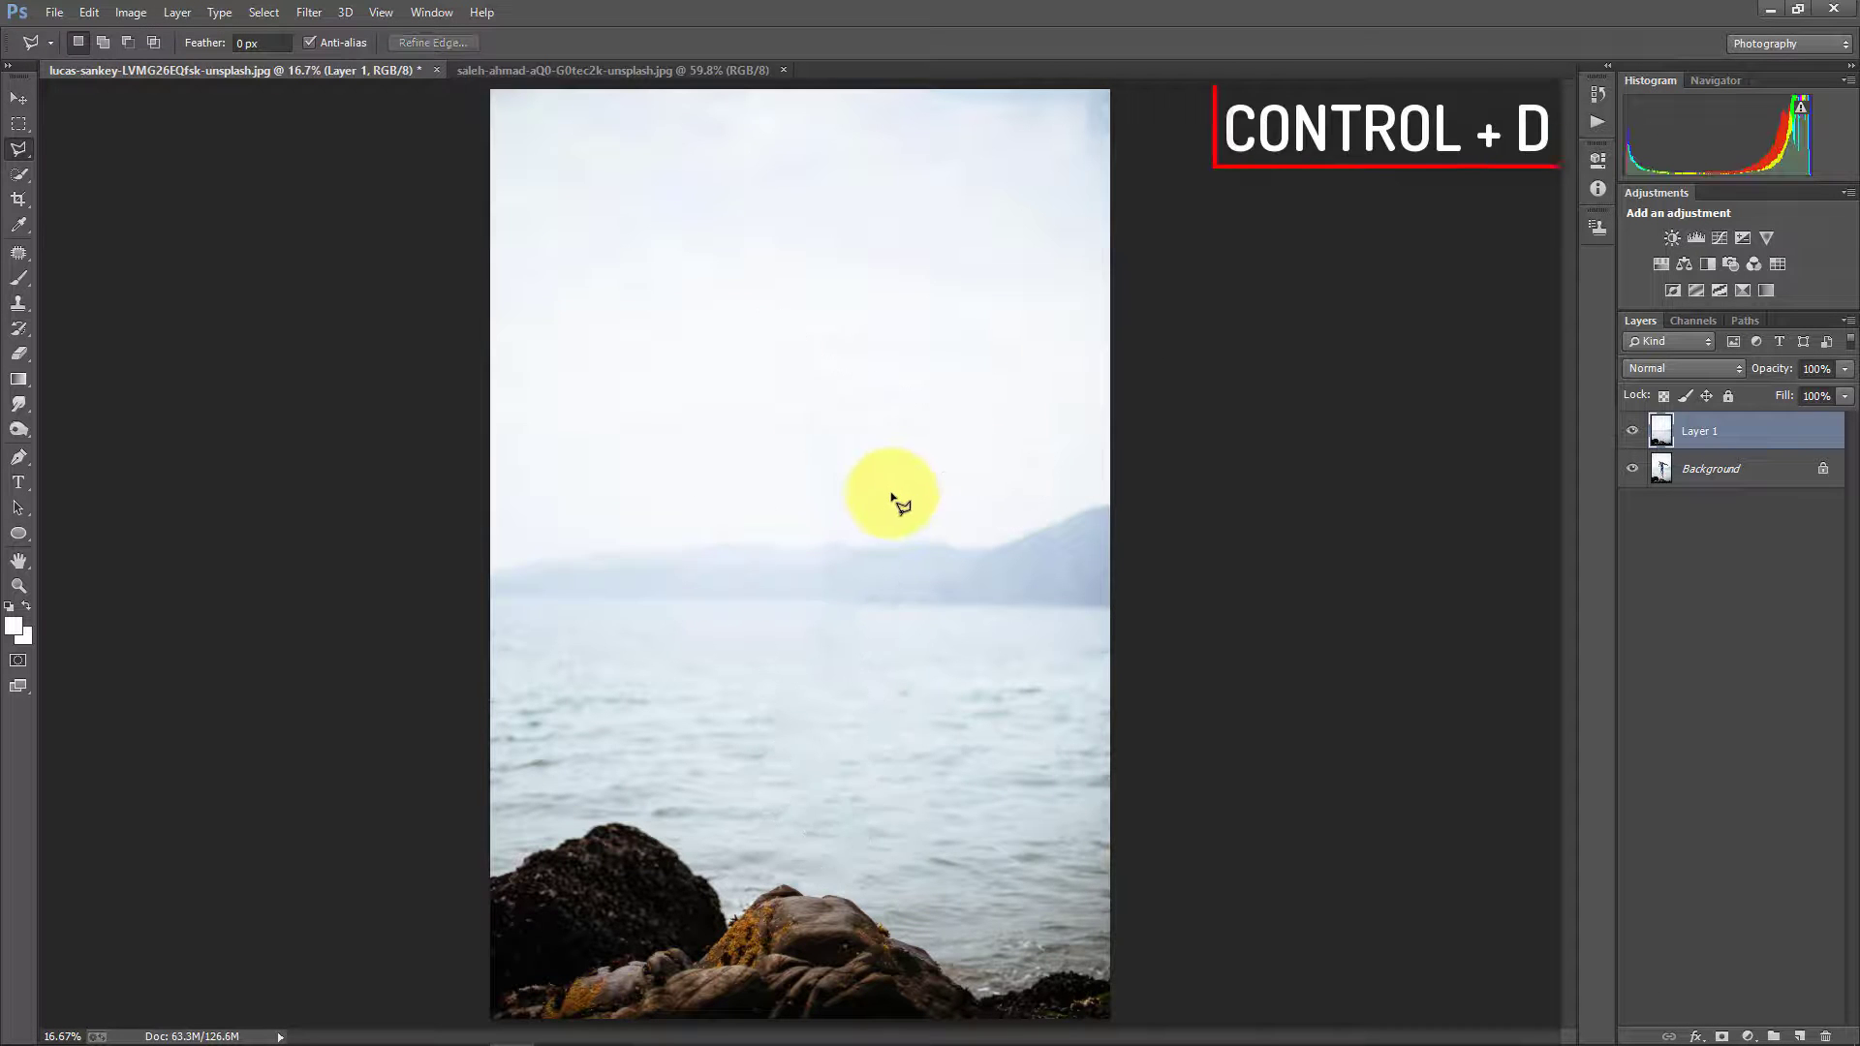
pyautogui.click(821, 534)
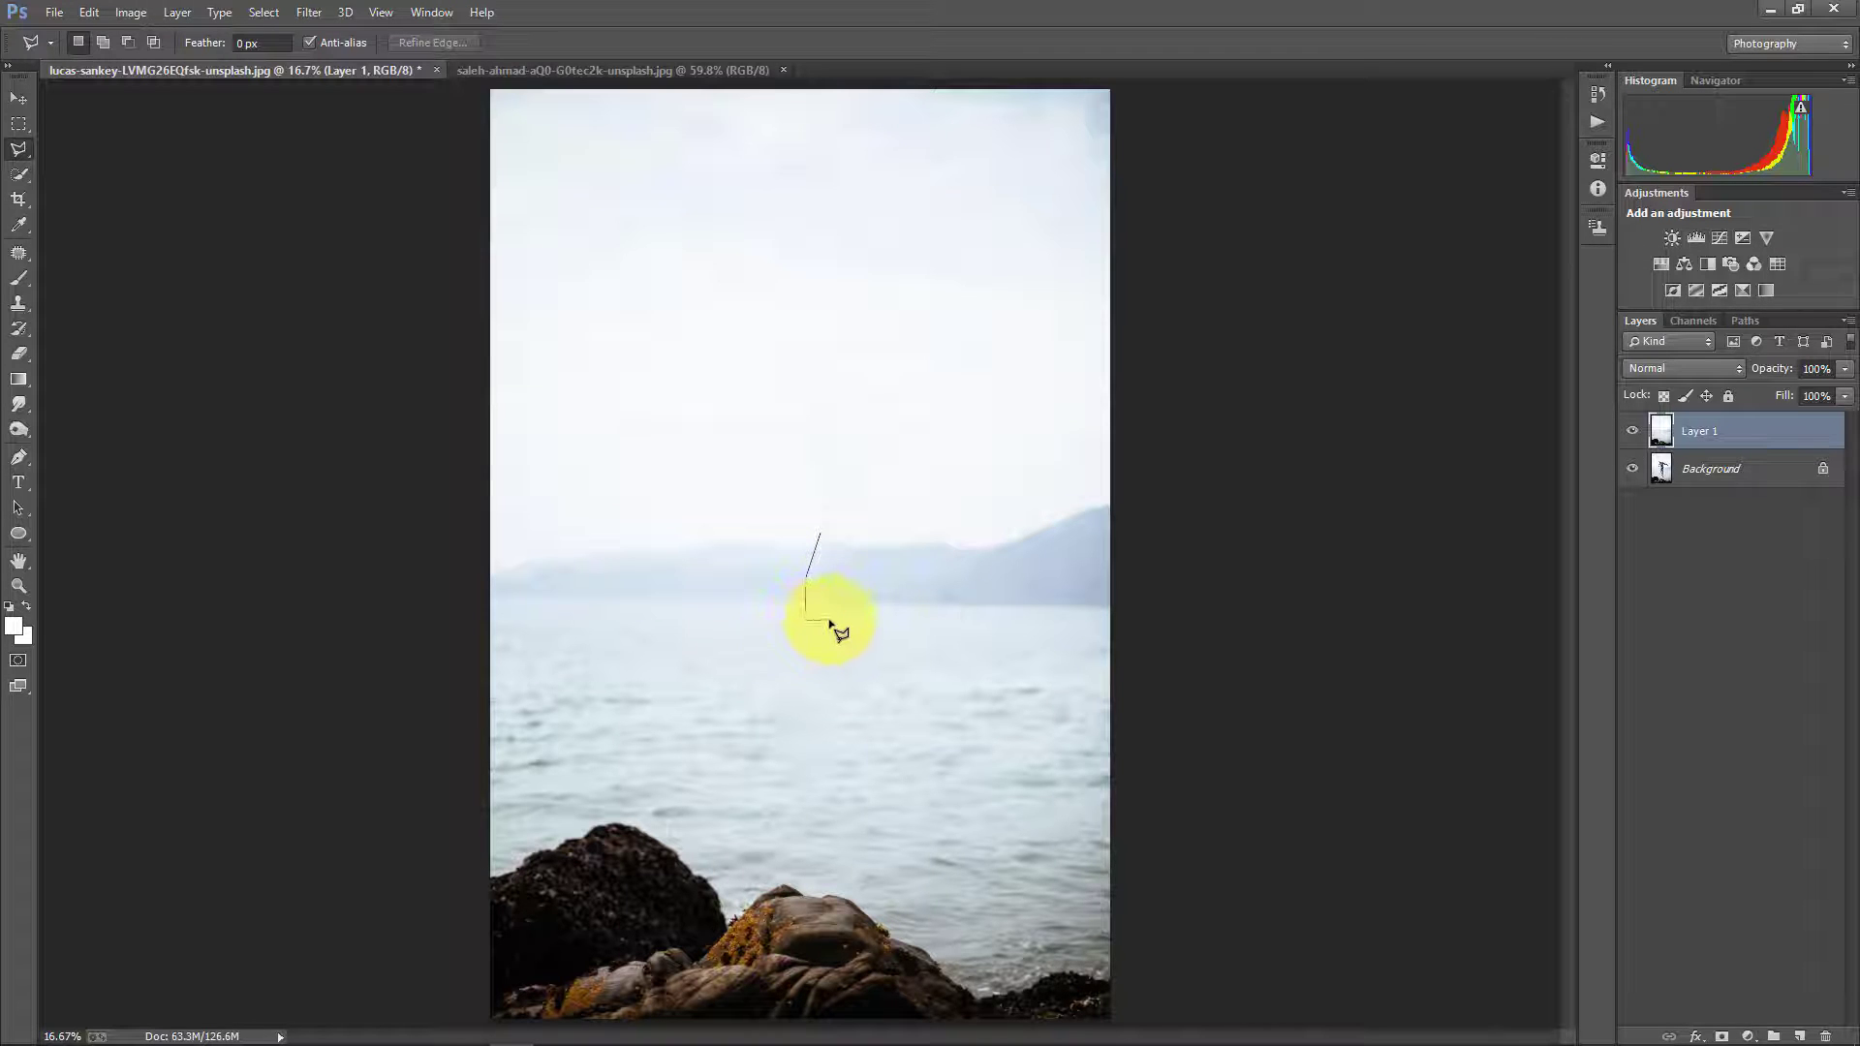
pyautogui.click(831, 578)
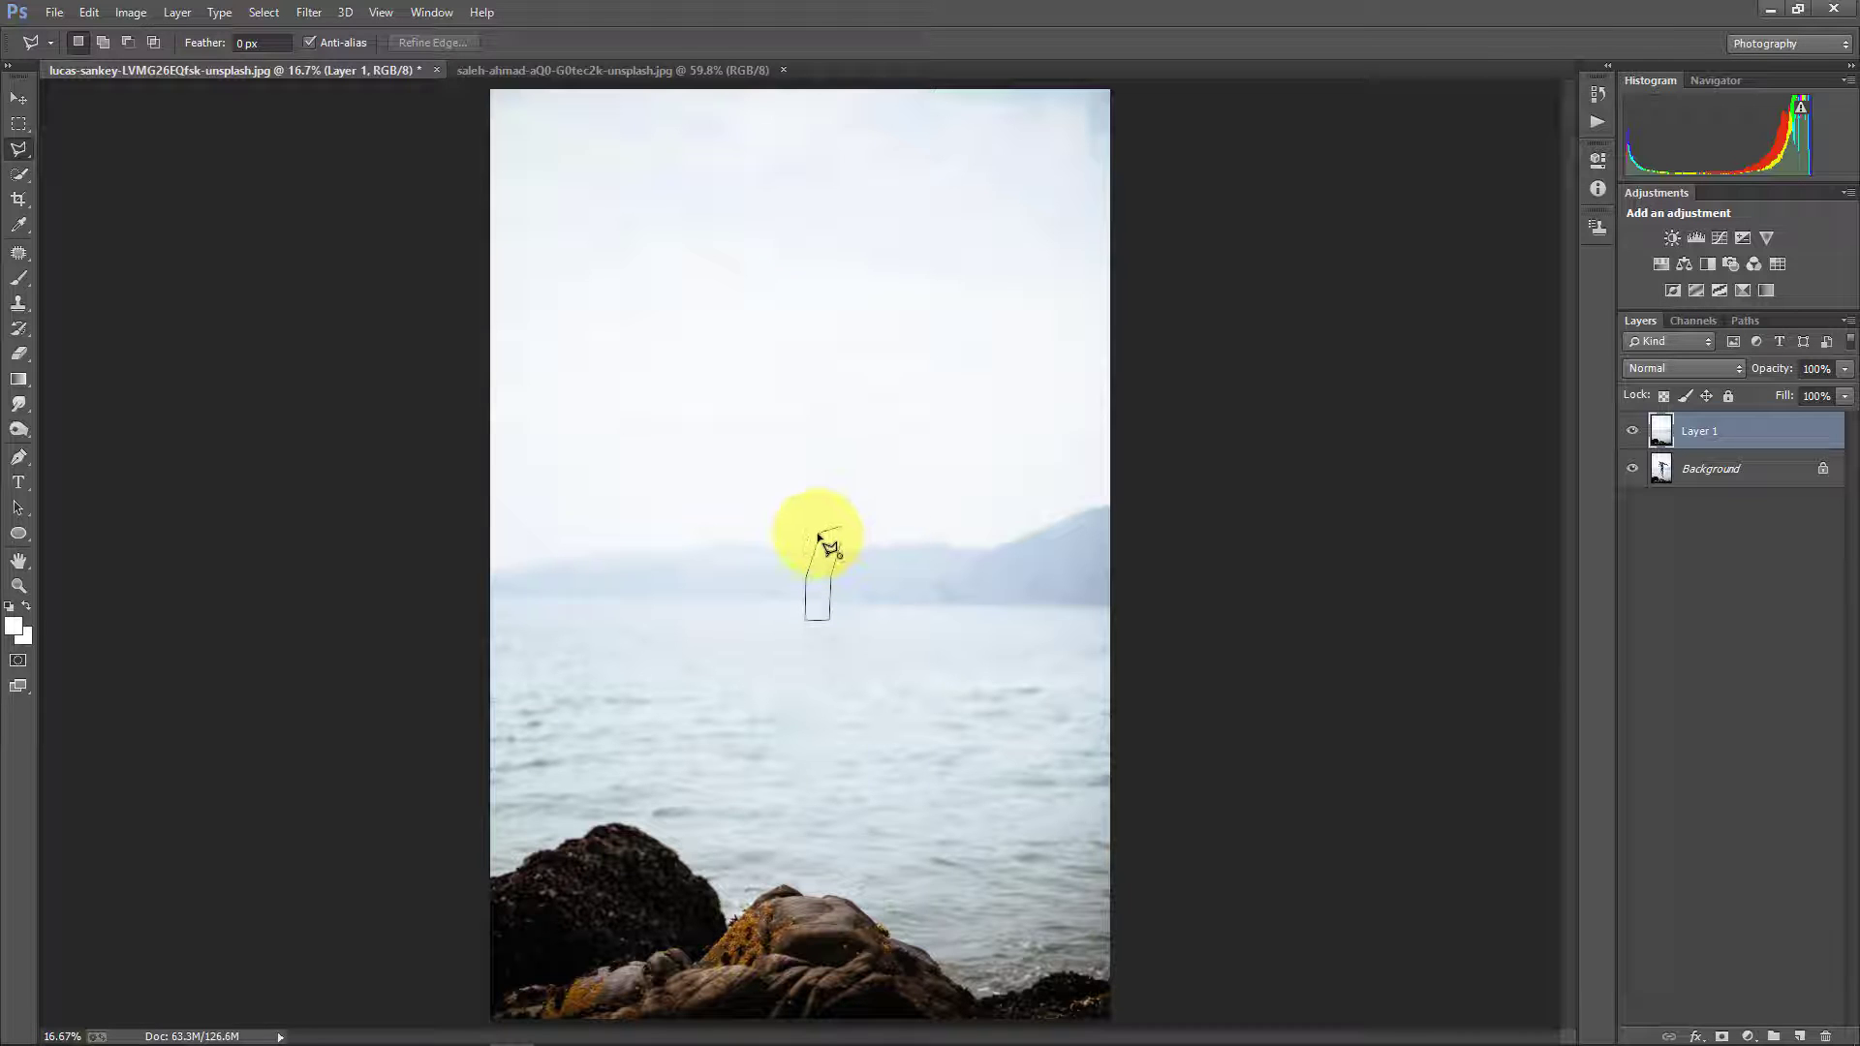
pyautogui.click(821, 535)
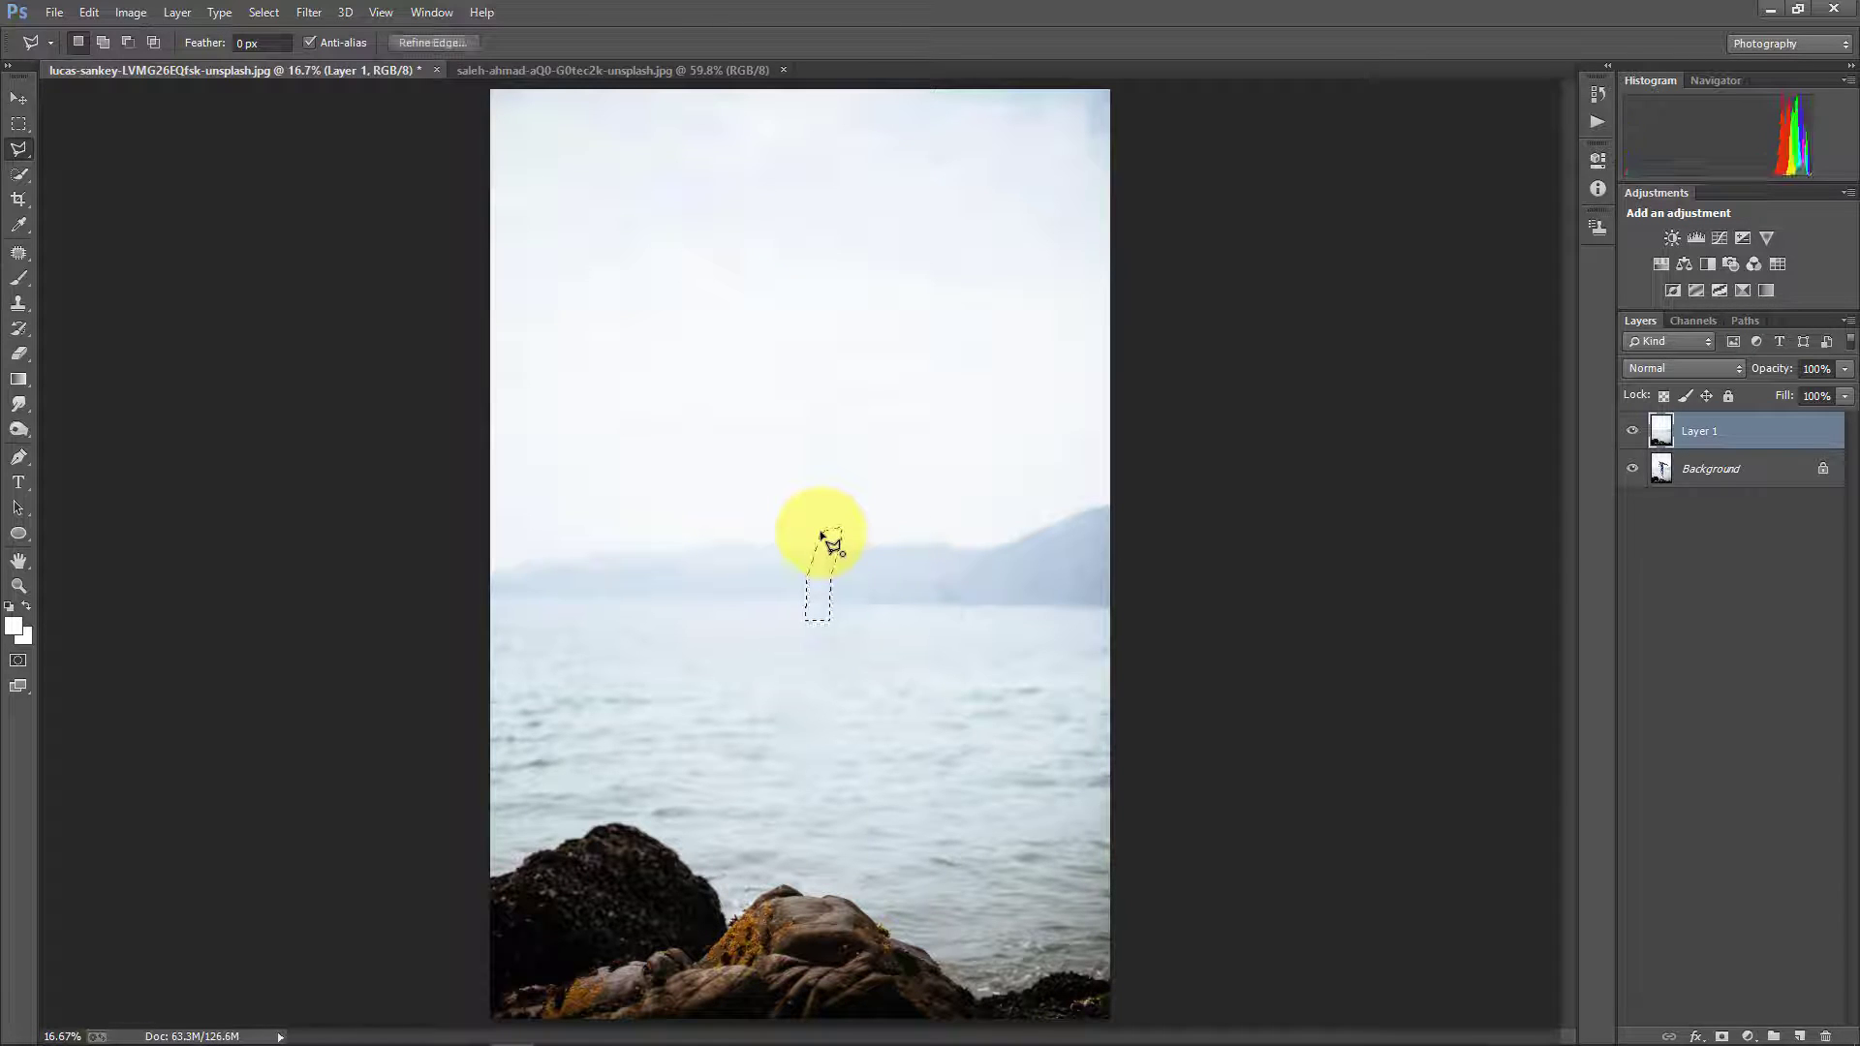
# Step: Content-Aware fill the streak selection, then deselect
pyautogui.click(88, 12)
pyautogui.click(296, 363)
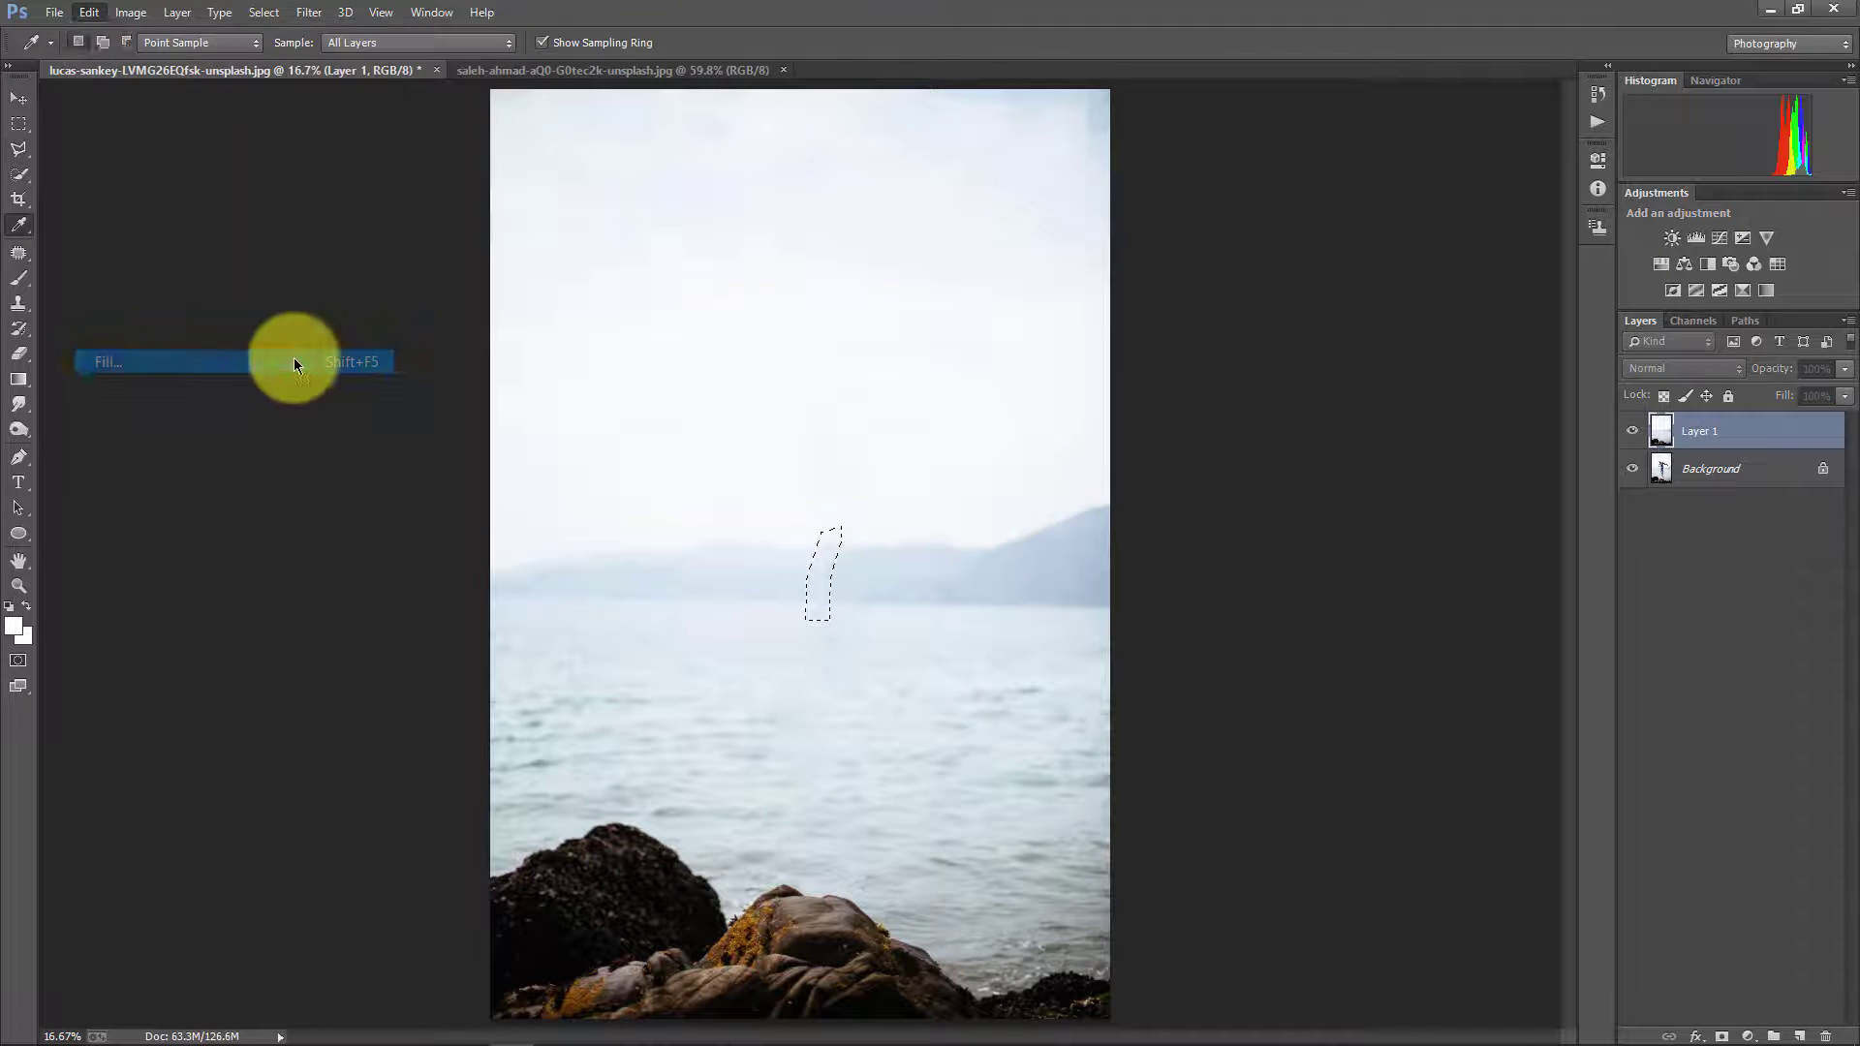
pyautogui.click(892, 315)
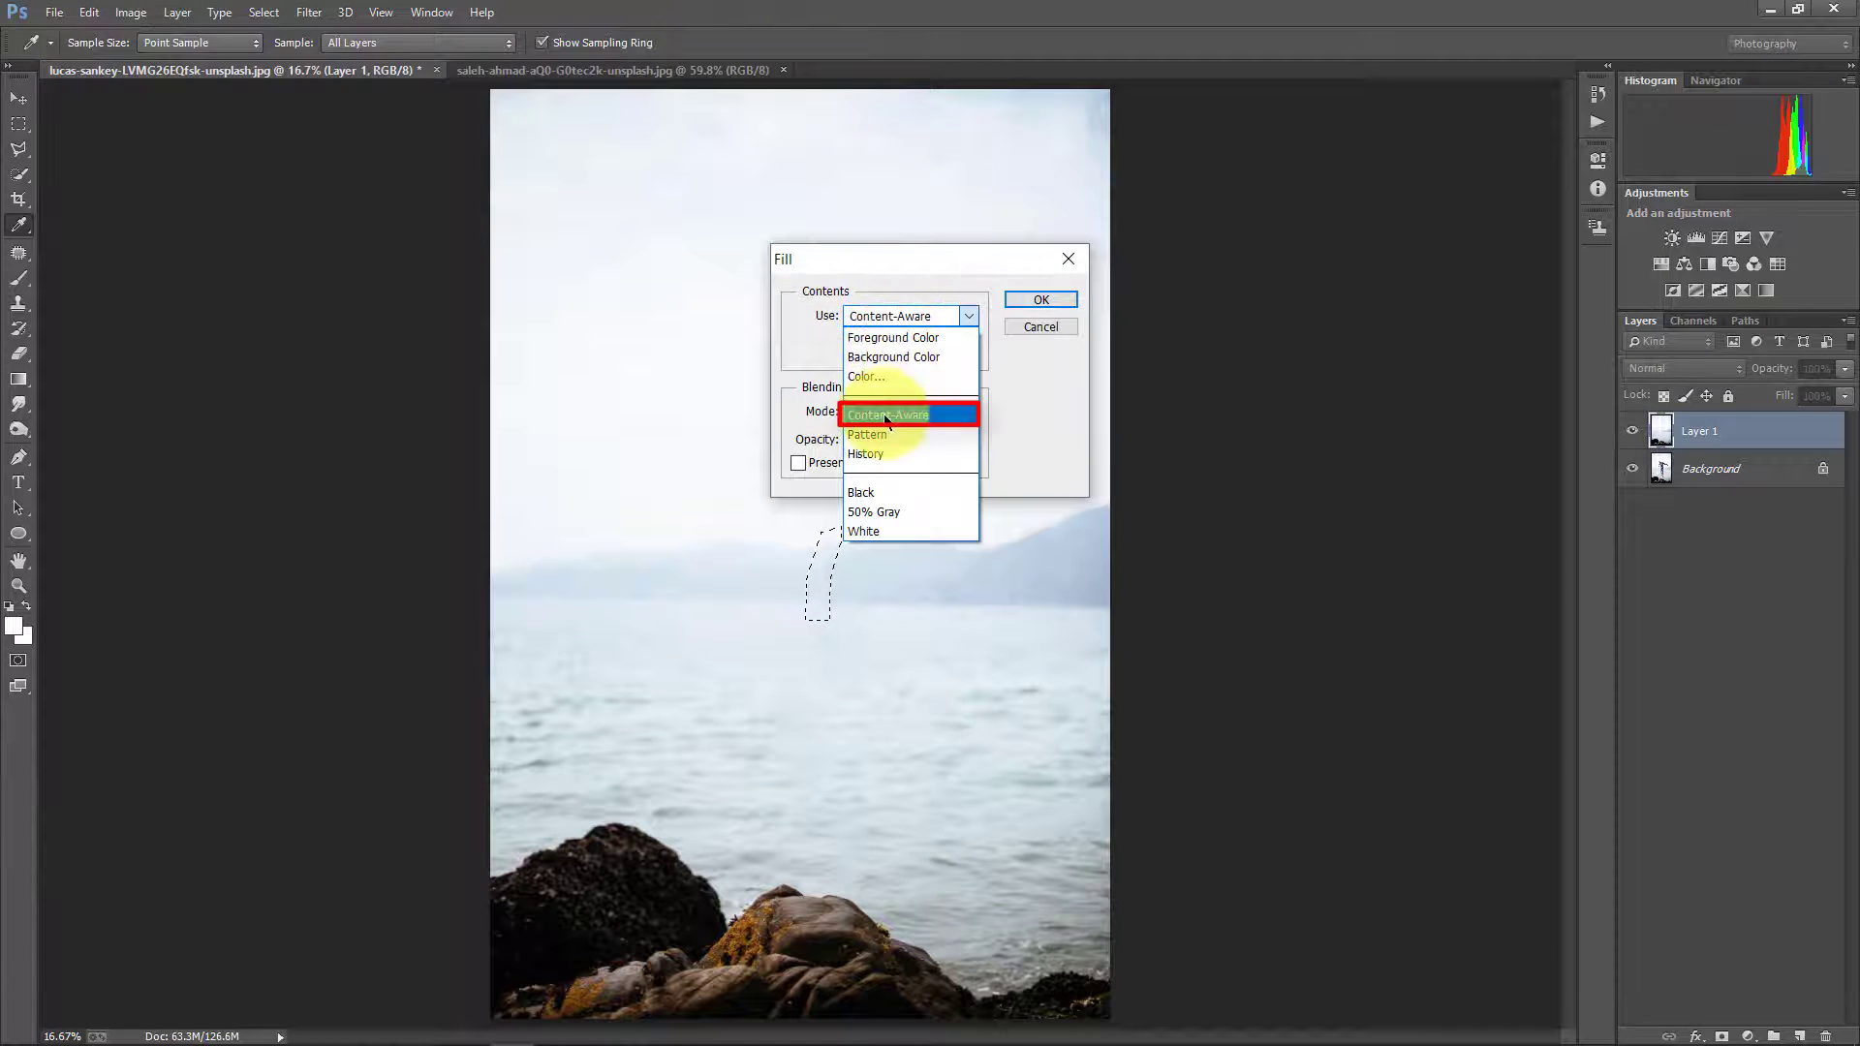
pyautogui.click(901, 411)
pyautogui.click(1043, 299)
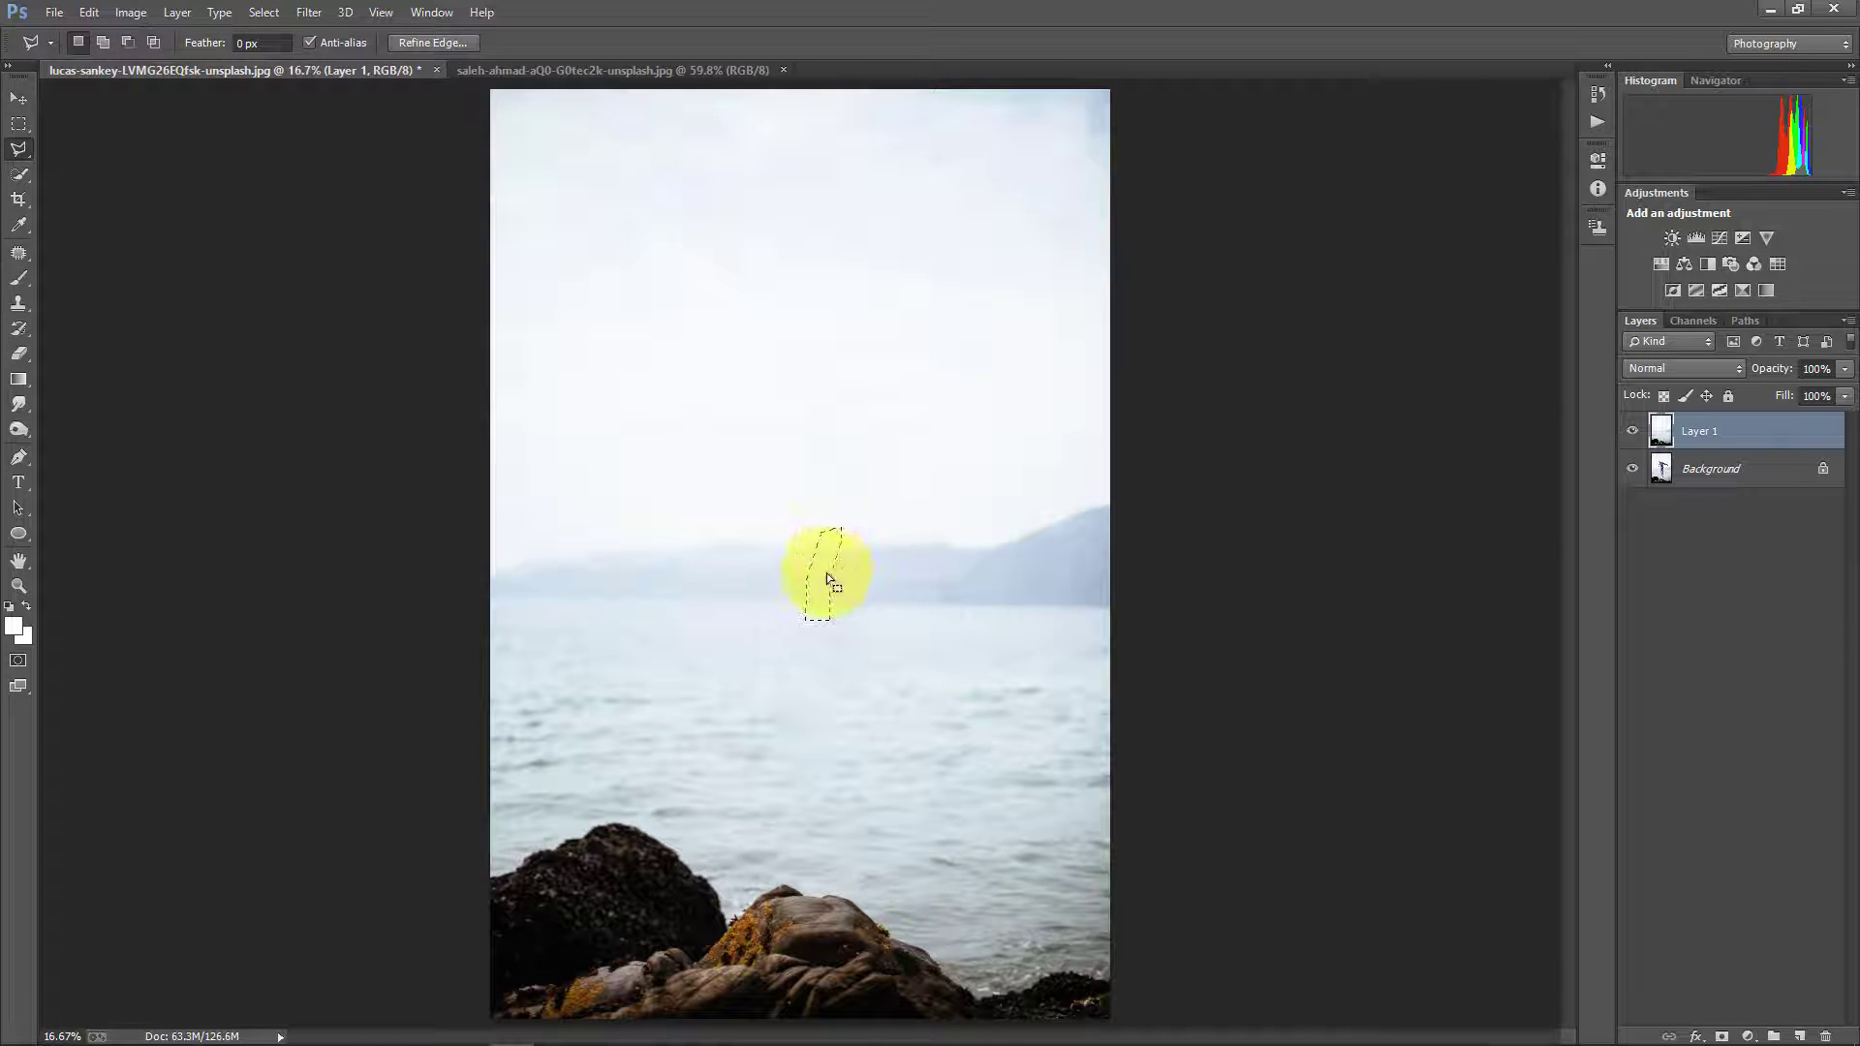
pyautogui.hotkey('ctrl', 'd')
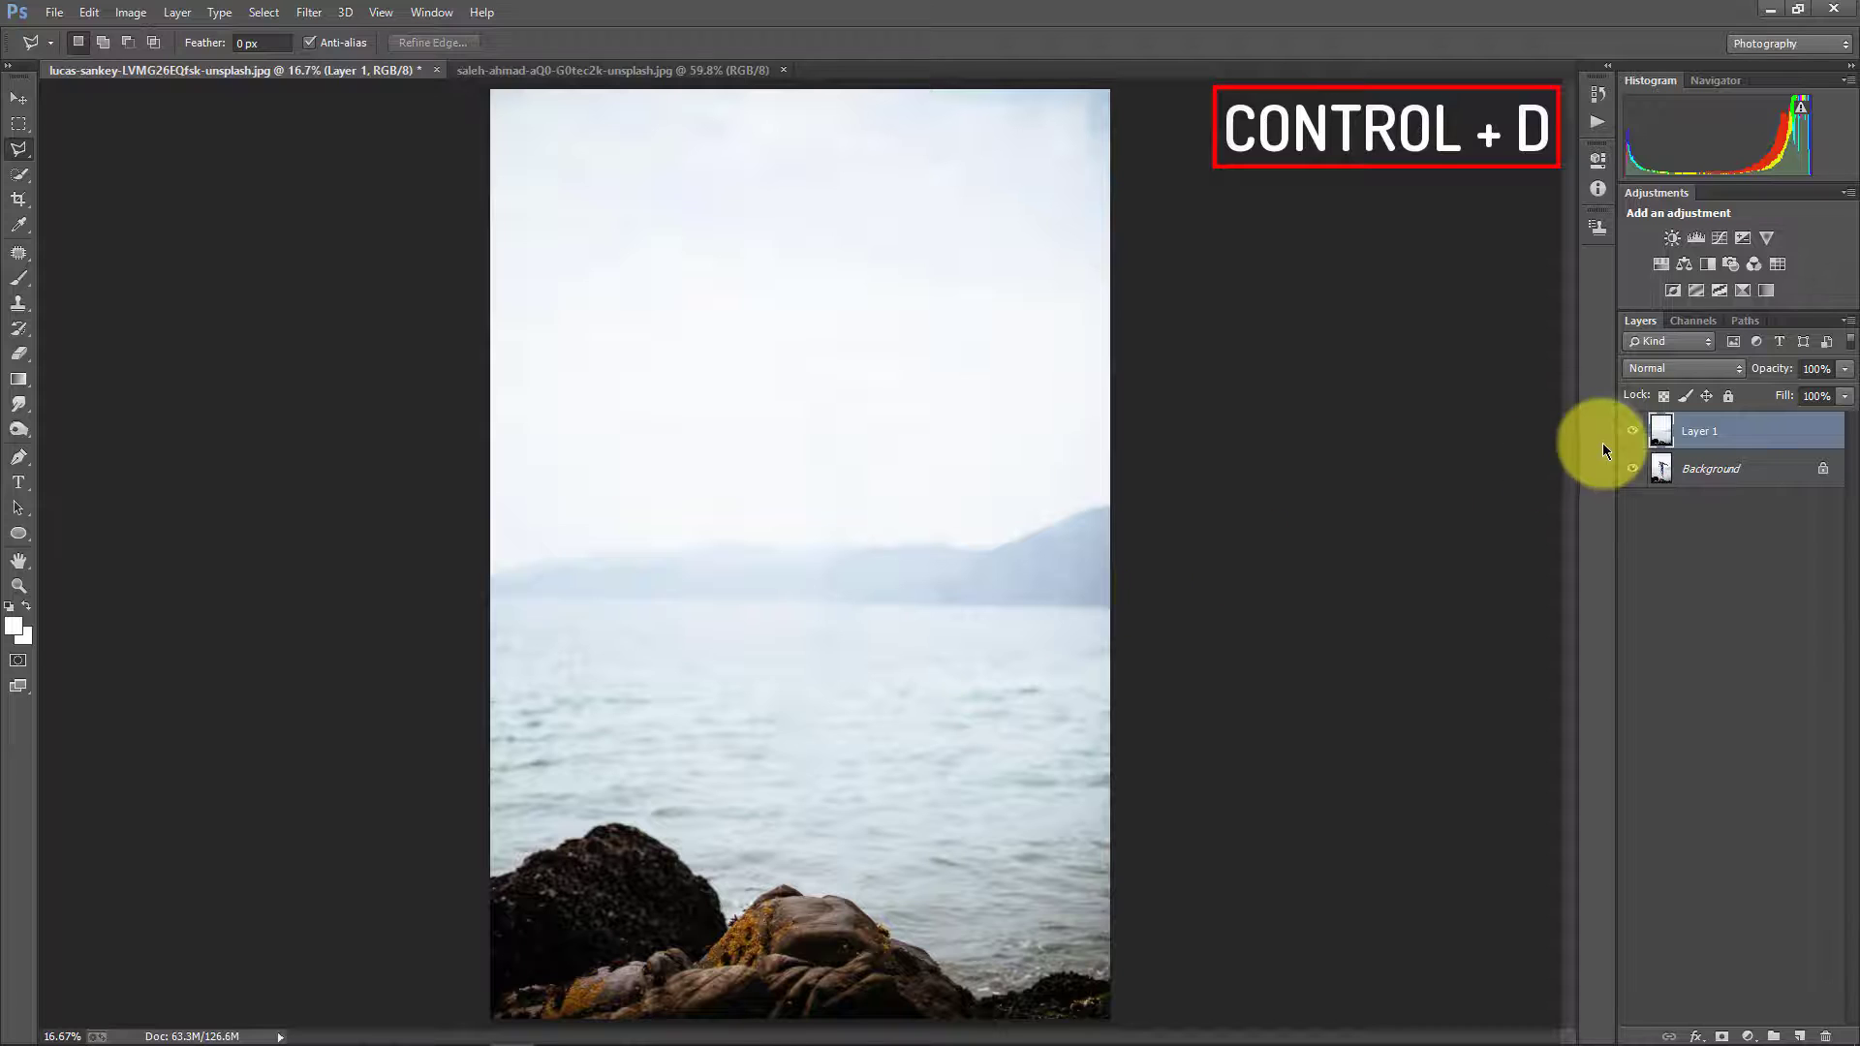
pyautogui.click(1633, 432)
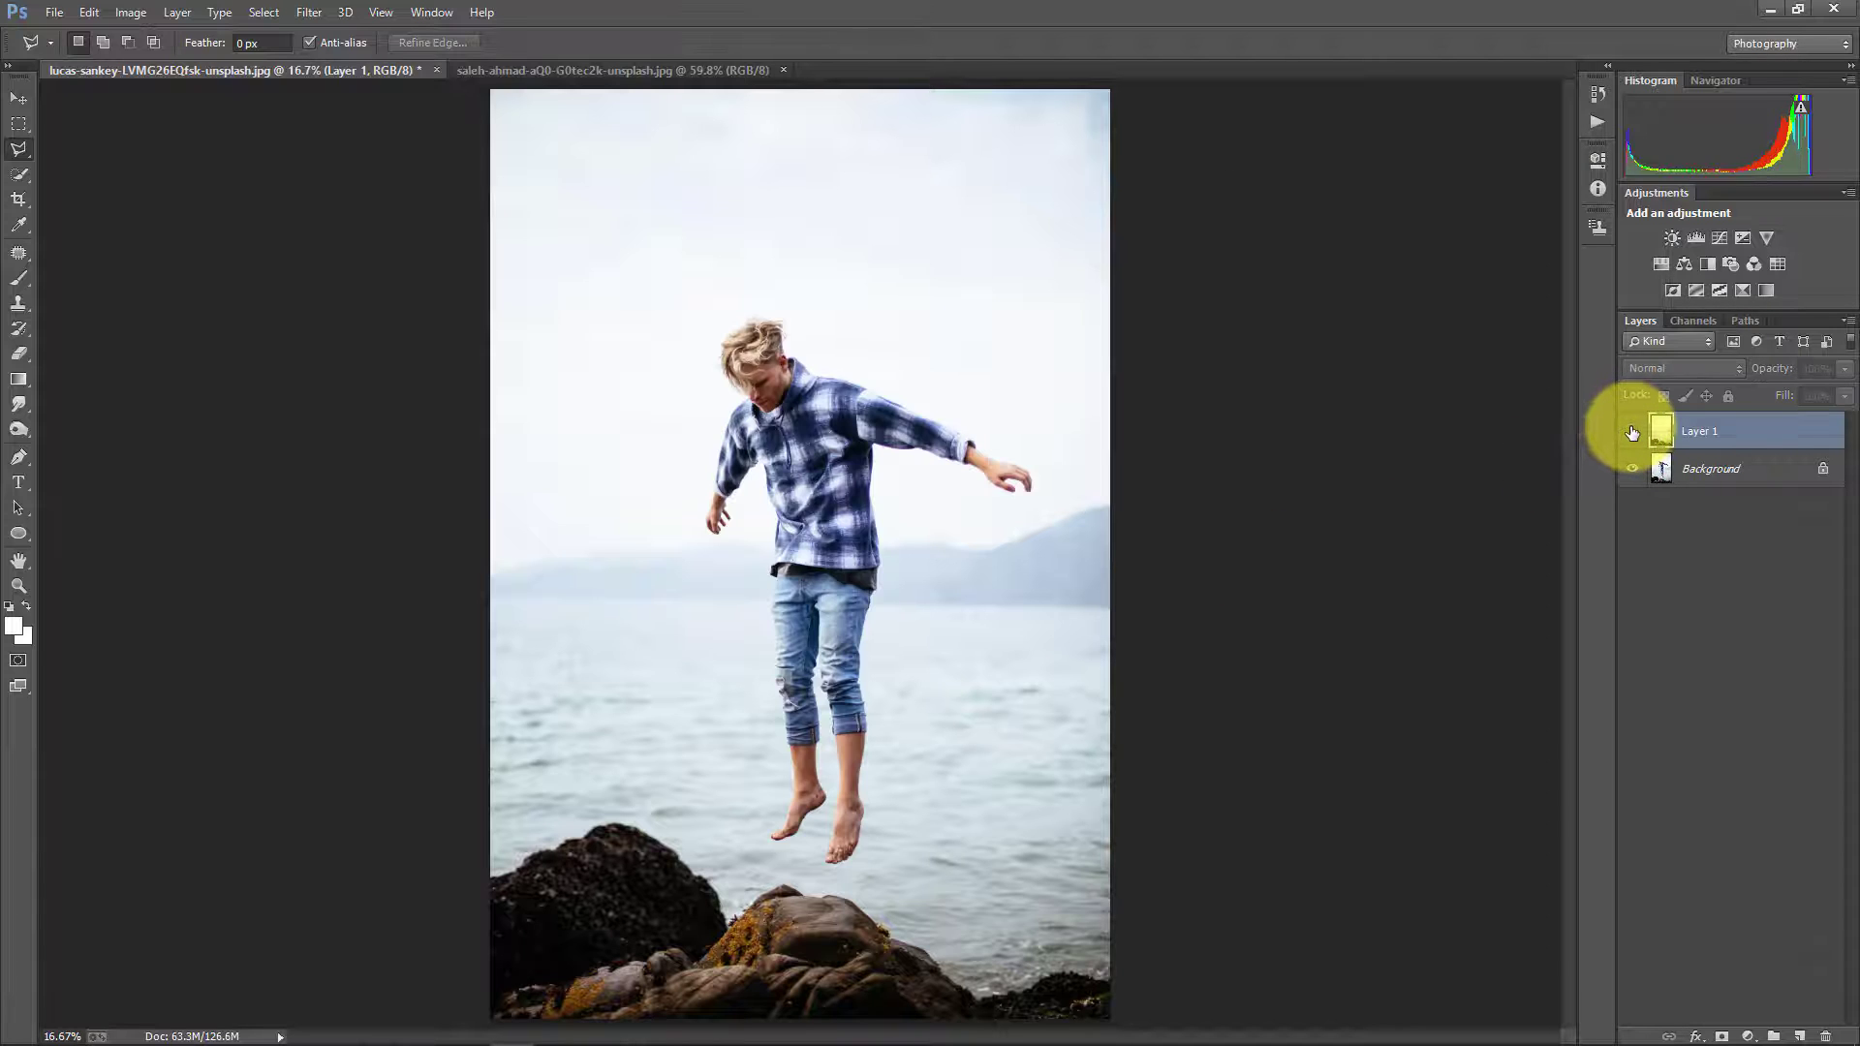
pyautogui.click(1633, 431)
pyautogui.click(1632, 431)
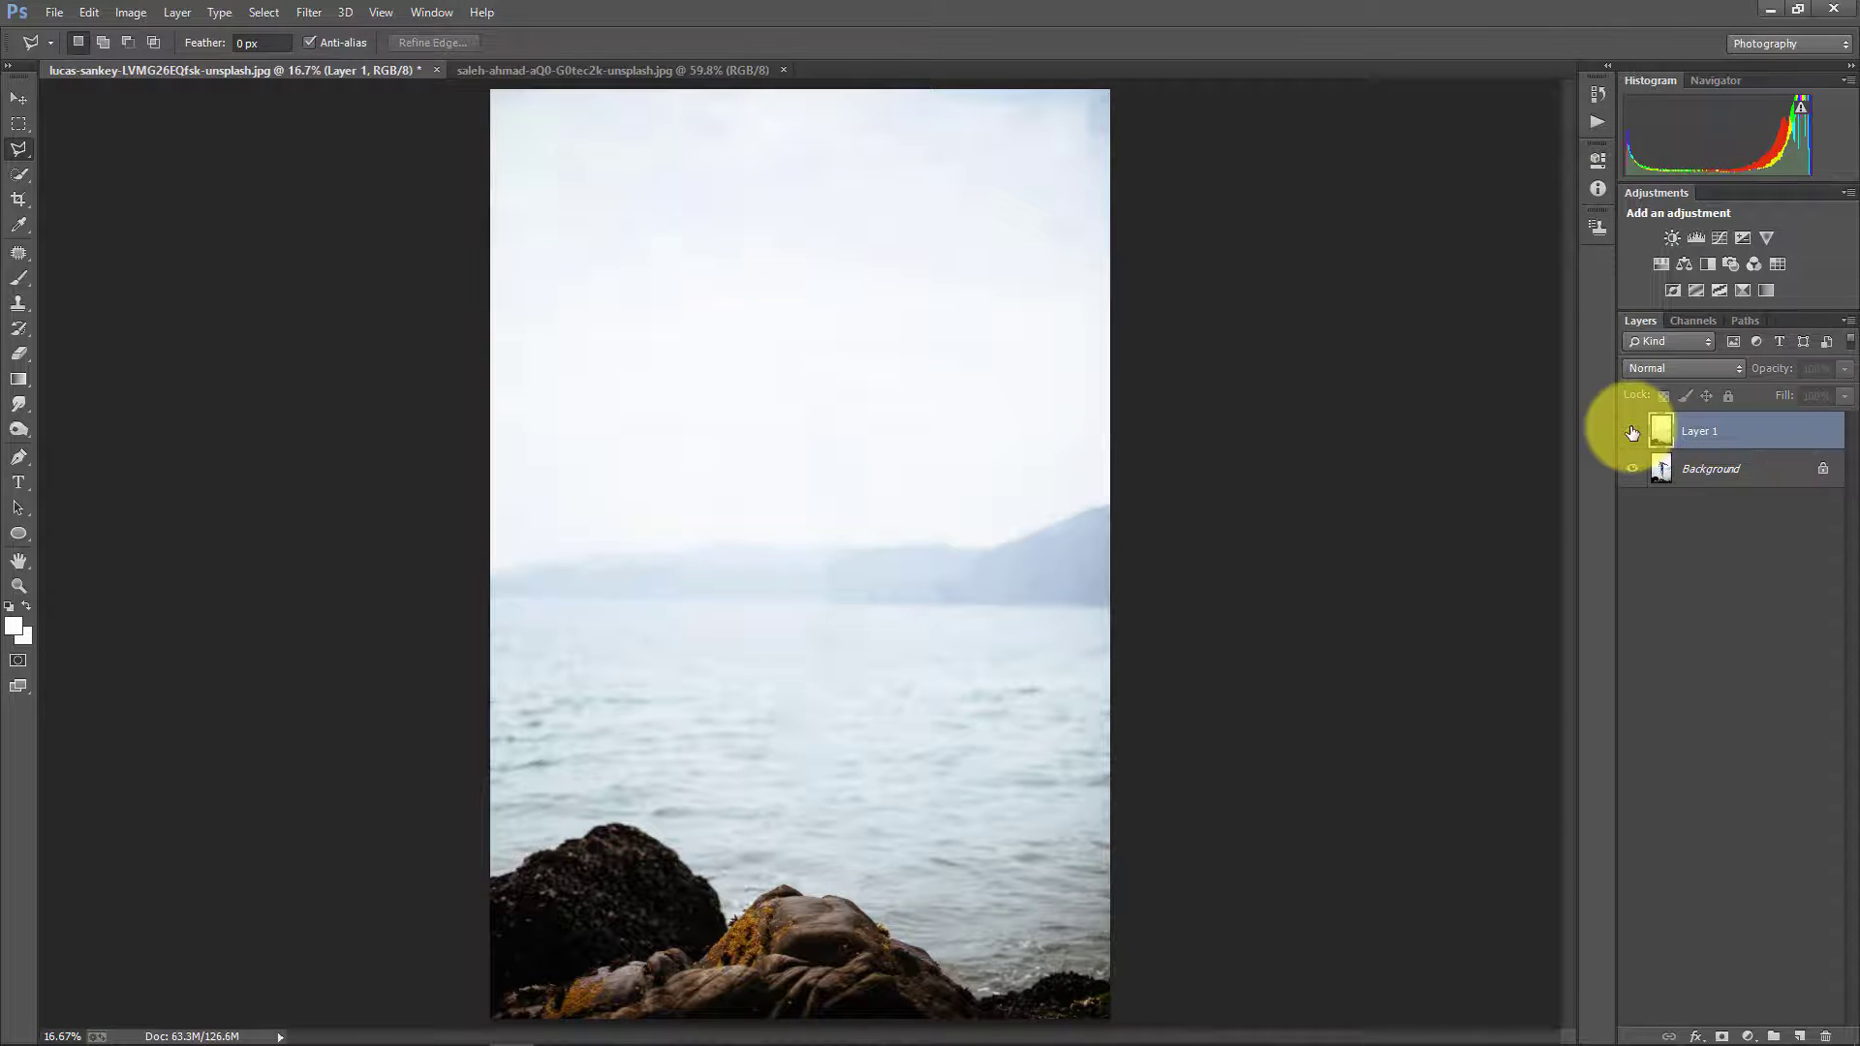
pyautogui.click(1633, 431)
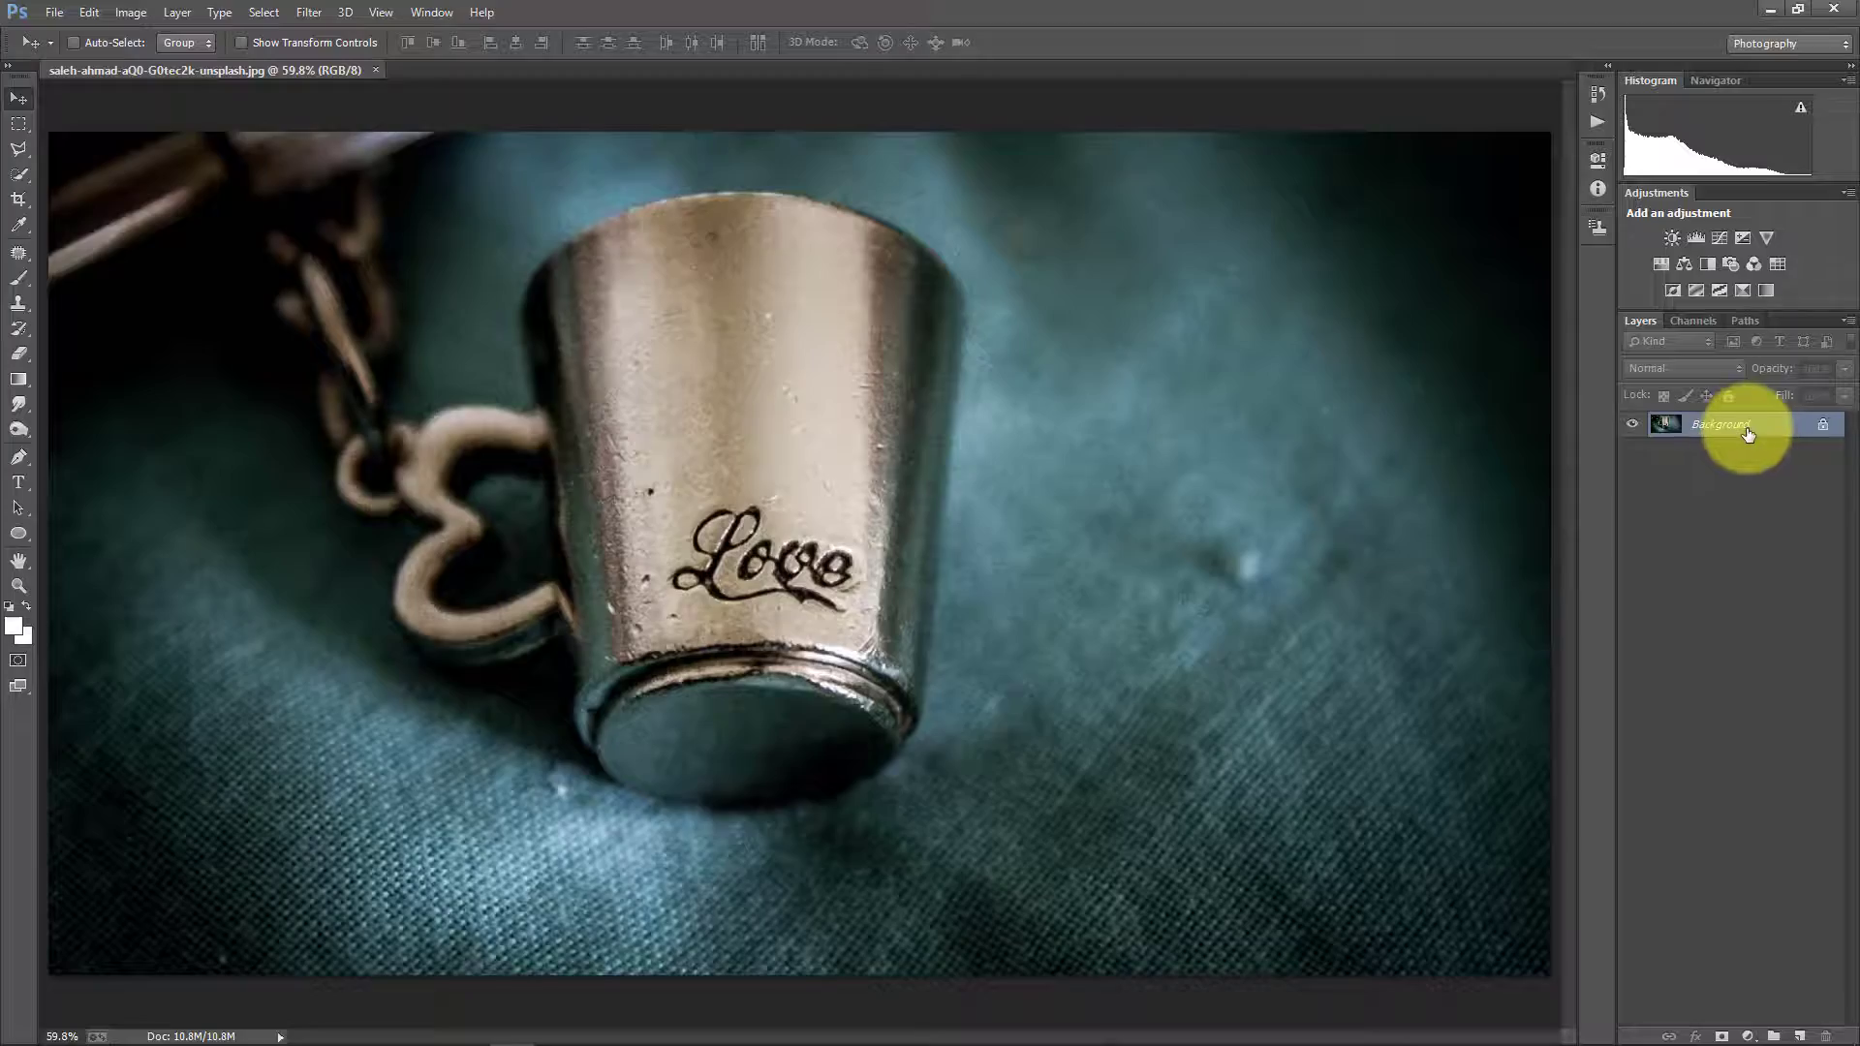
# Step: Duplicate the cup photo onto Layer 1 and switch to the Patch Tool
pyautogui.hotkey('ctrl', 'j')
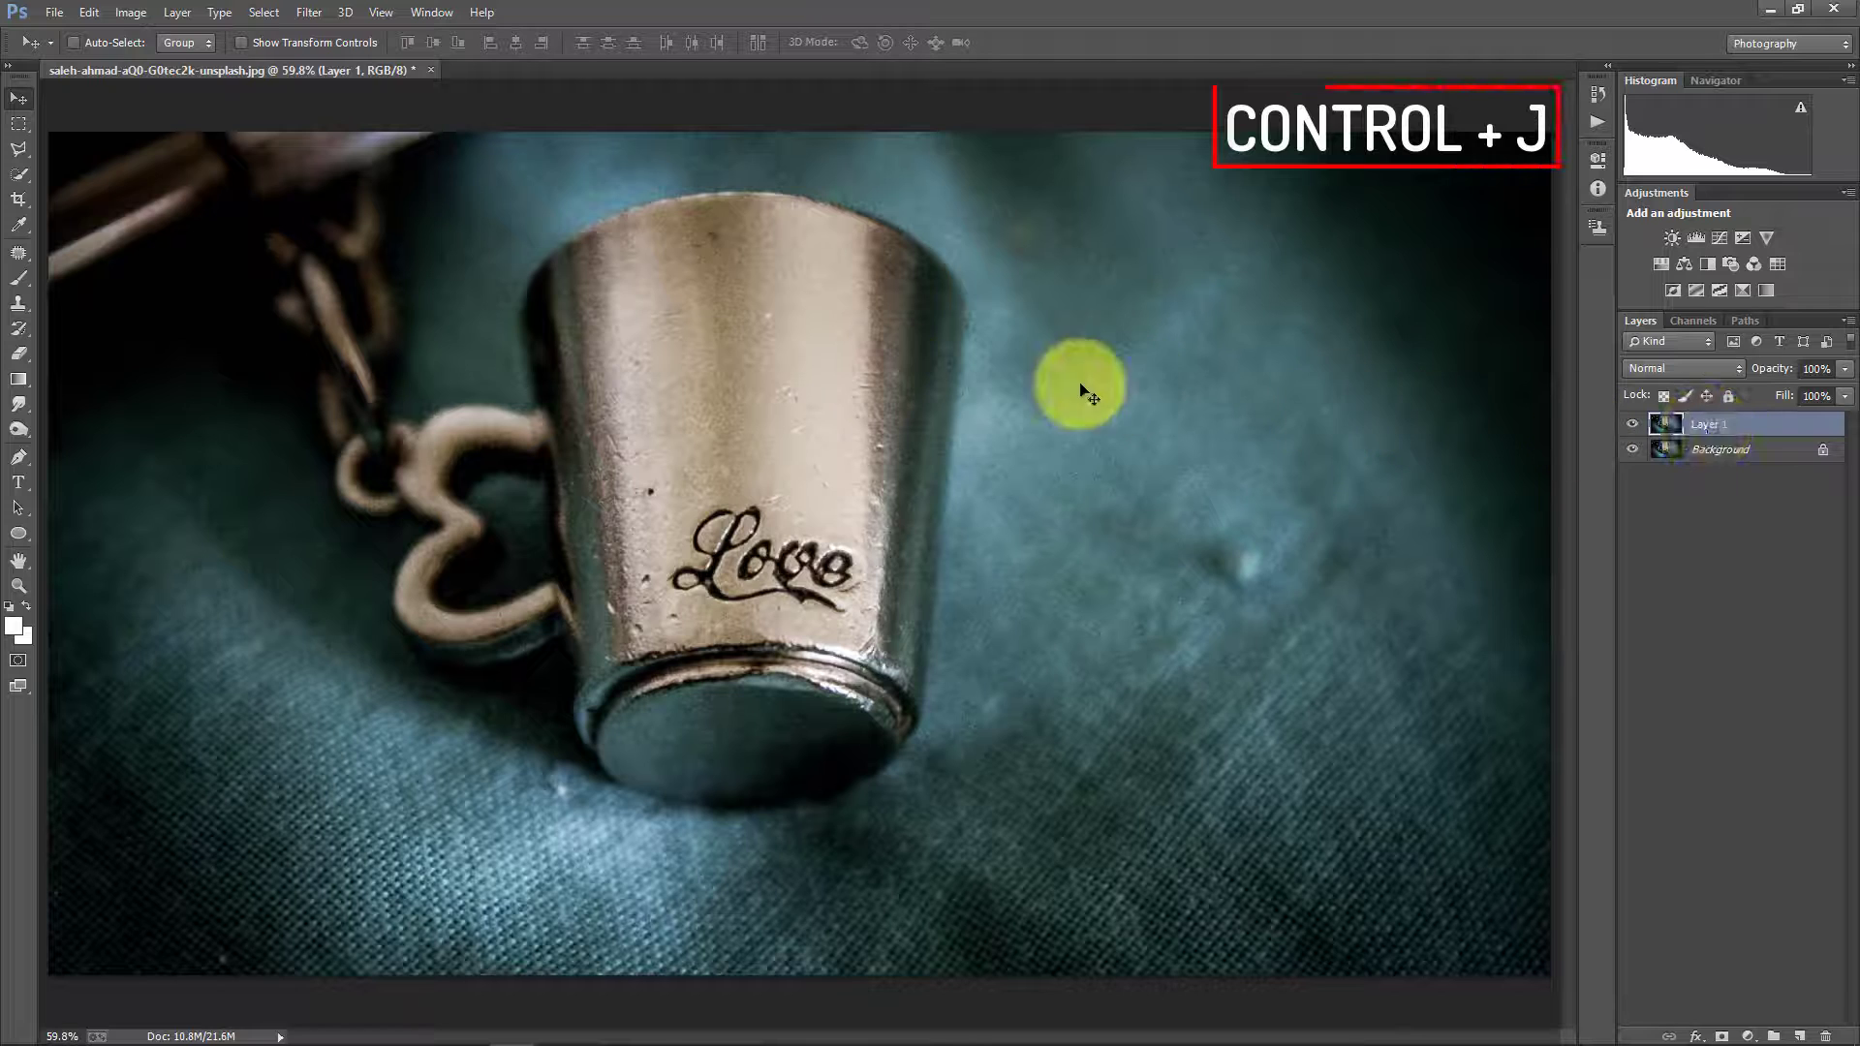
pyautogui.click(12, 264)
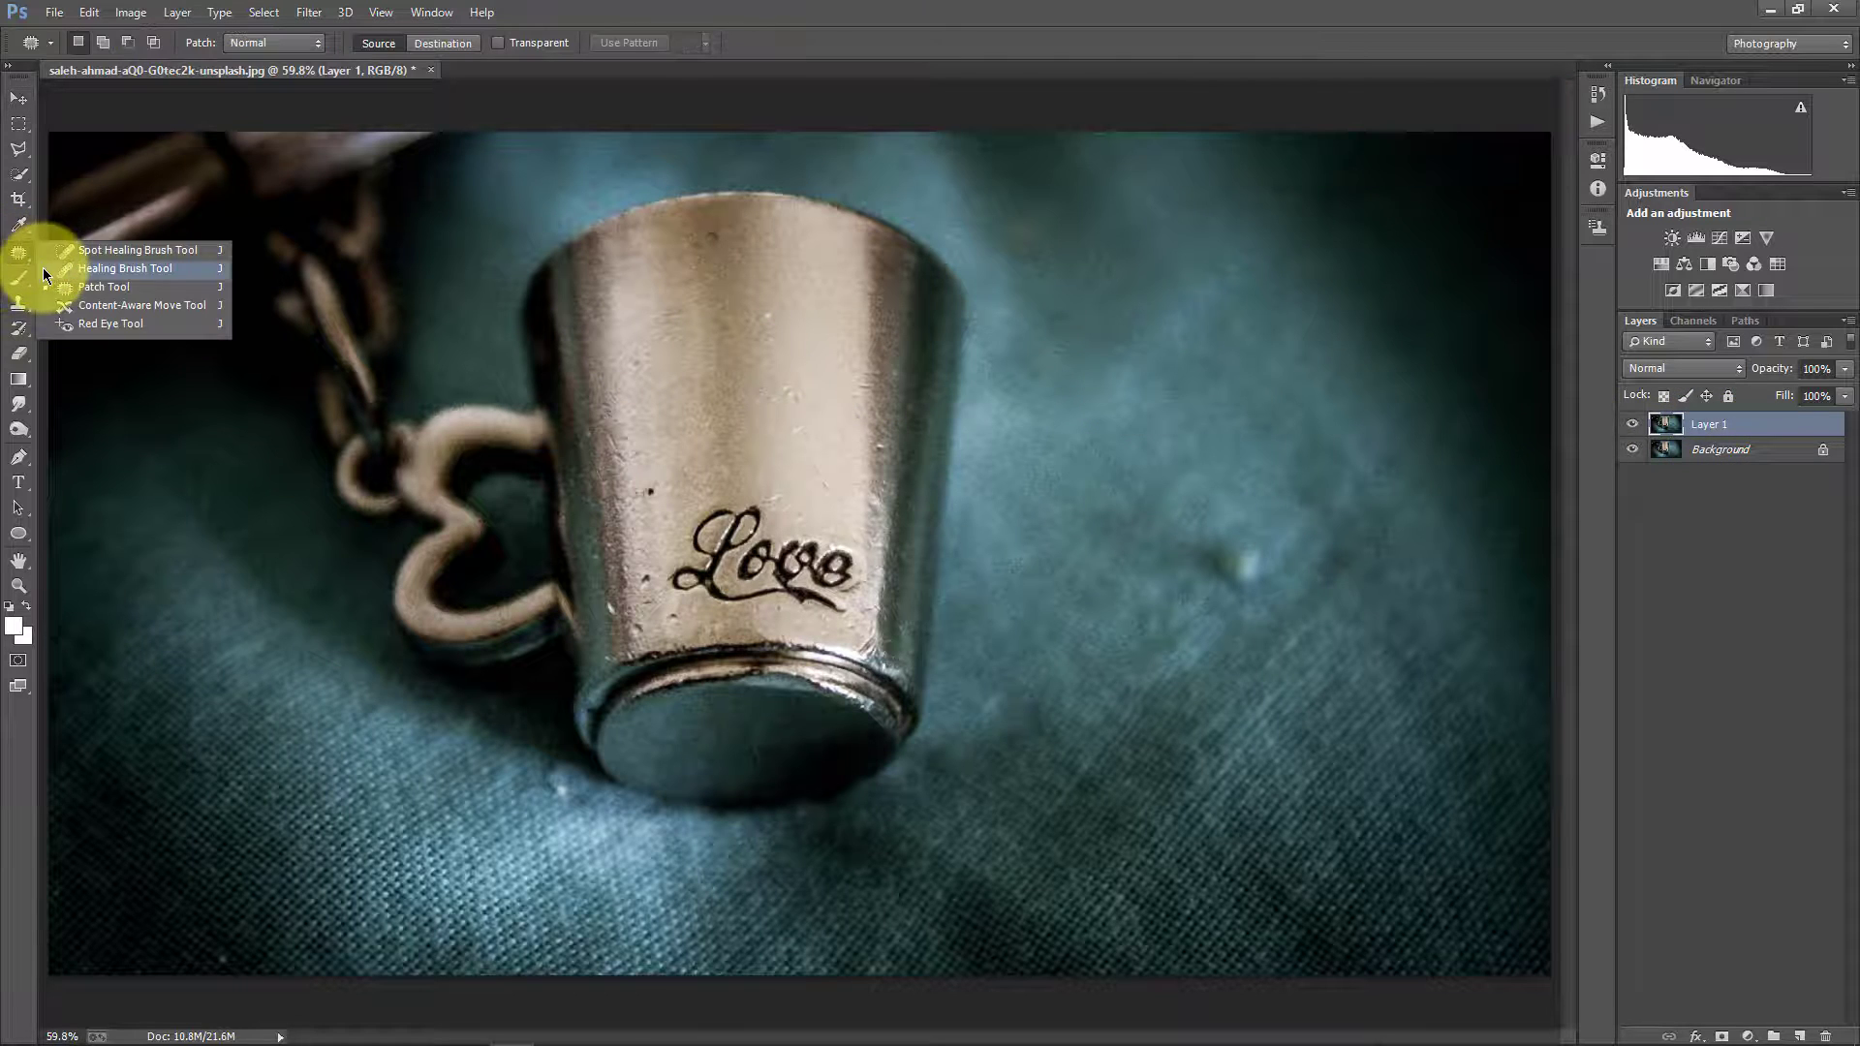
pyautogui.click(84, 286)
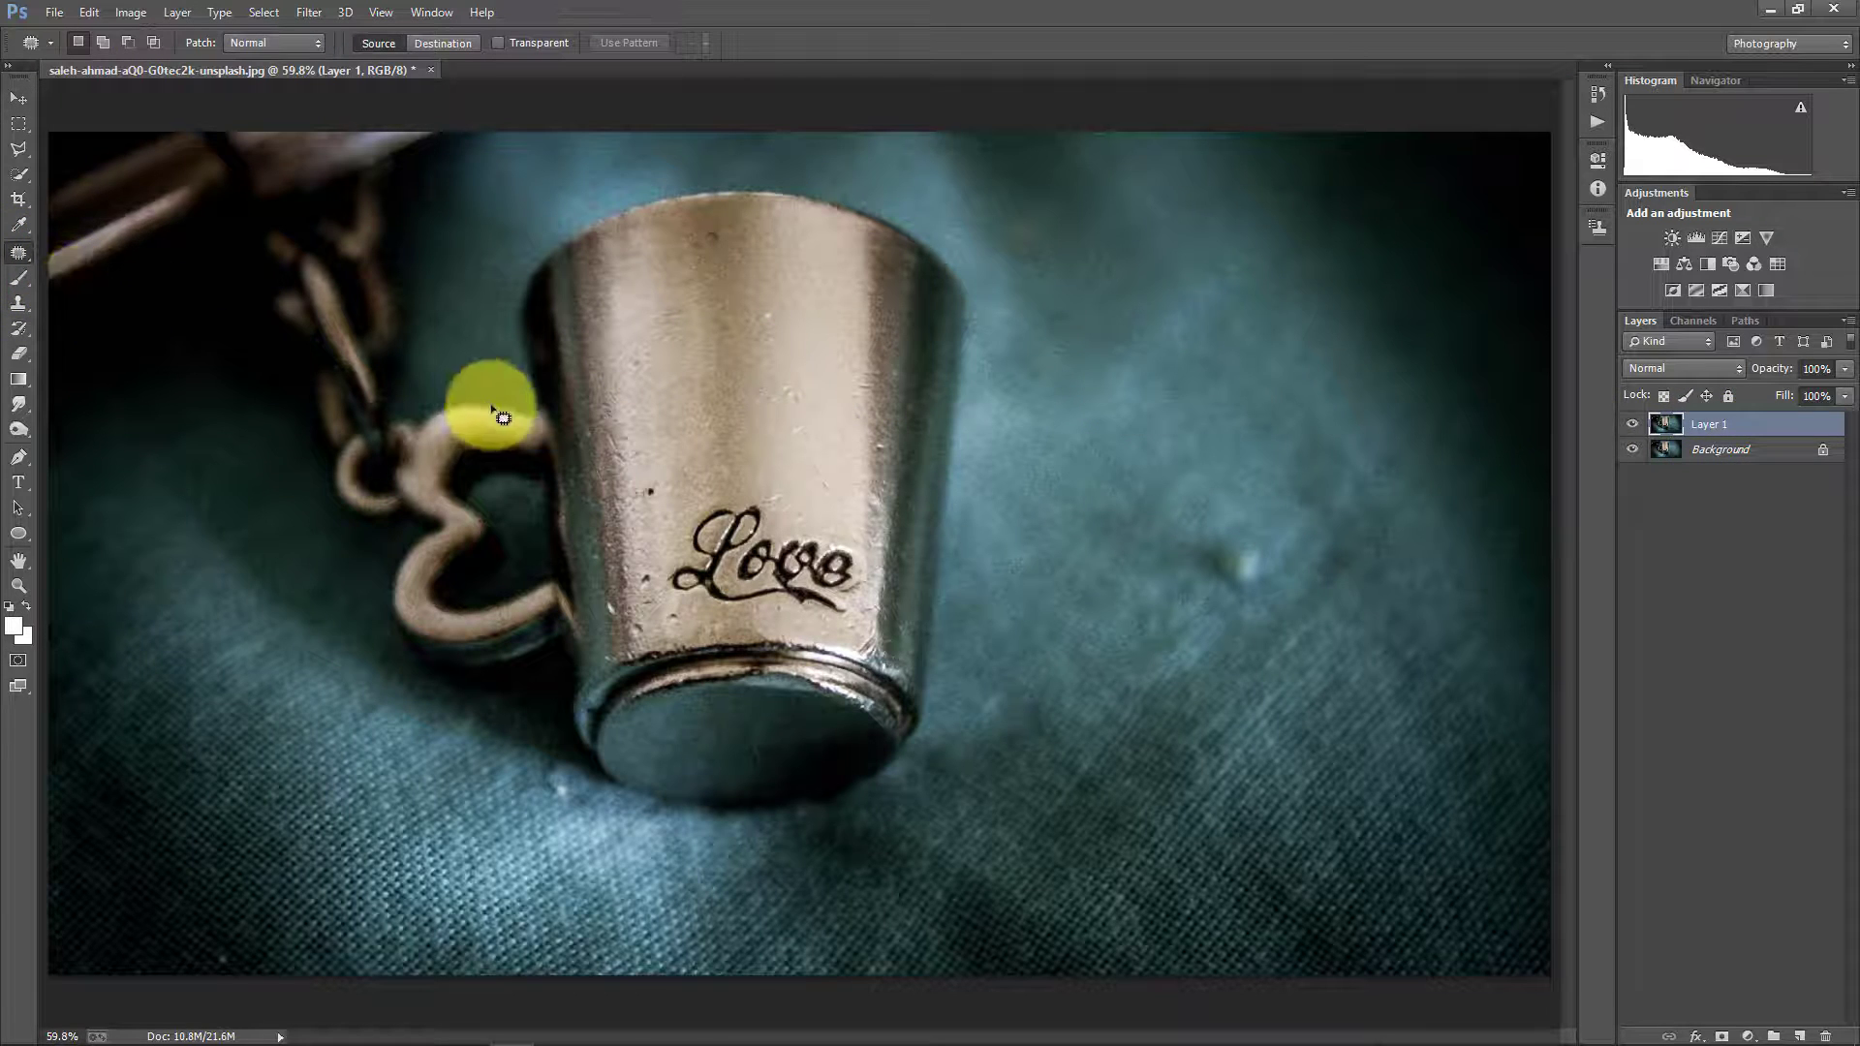
# Step: Patch the 'Love' engraving with clean metal from above, deselect, and toggle Layer 1 to compare
pyautogui.moveTo(723, 485); pyautogui.dragTo(658, 580)
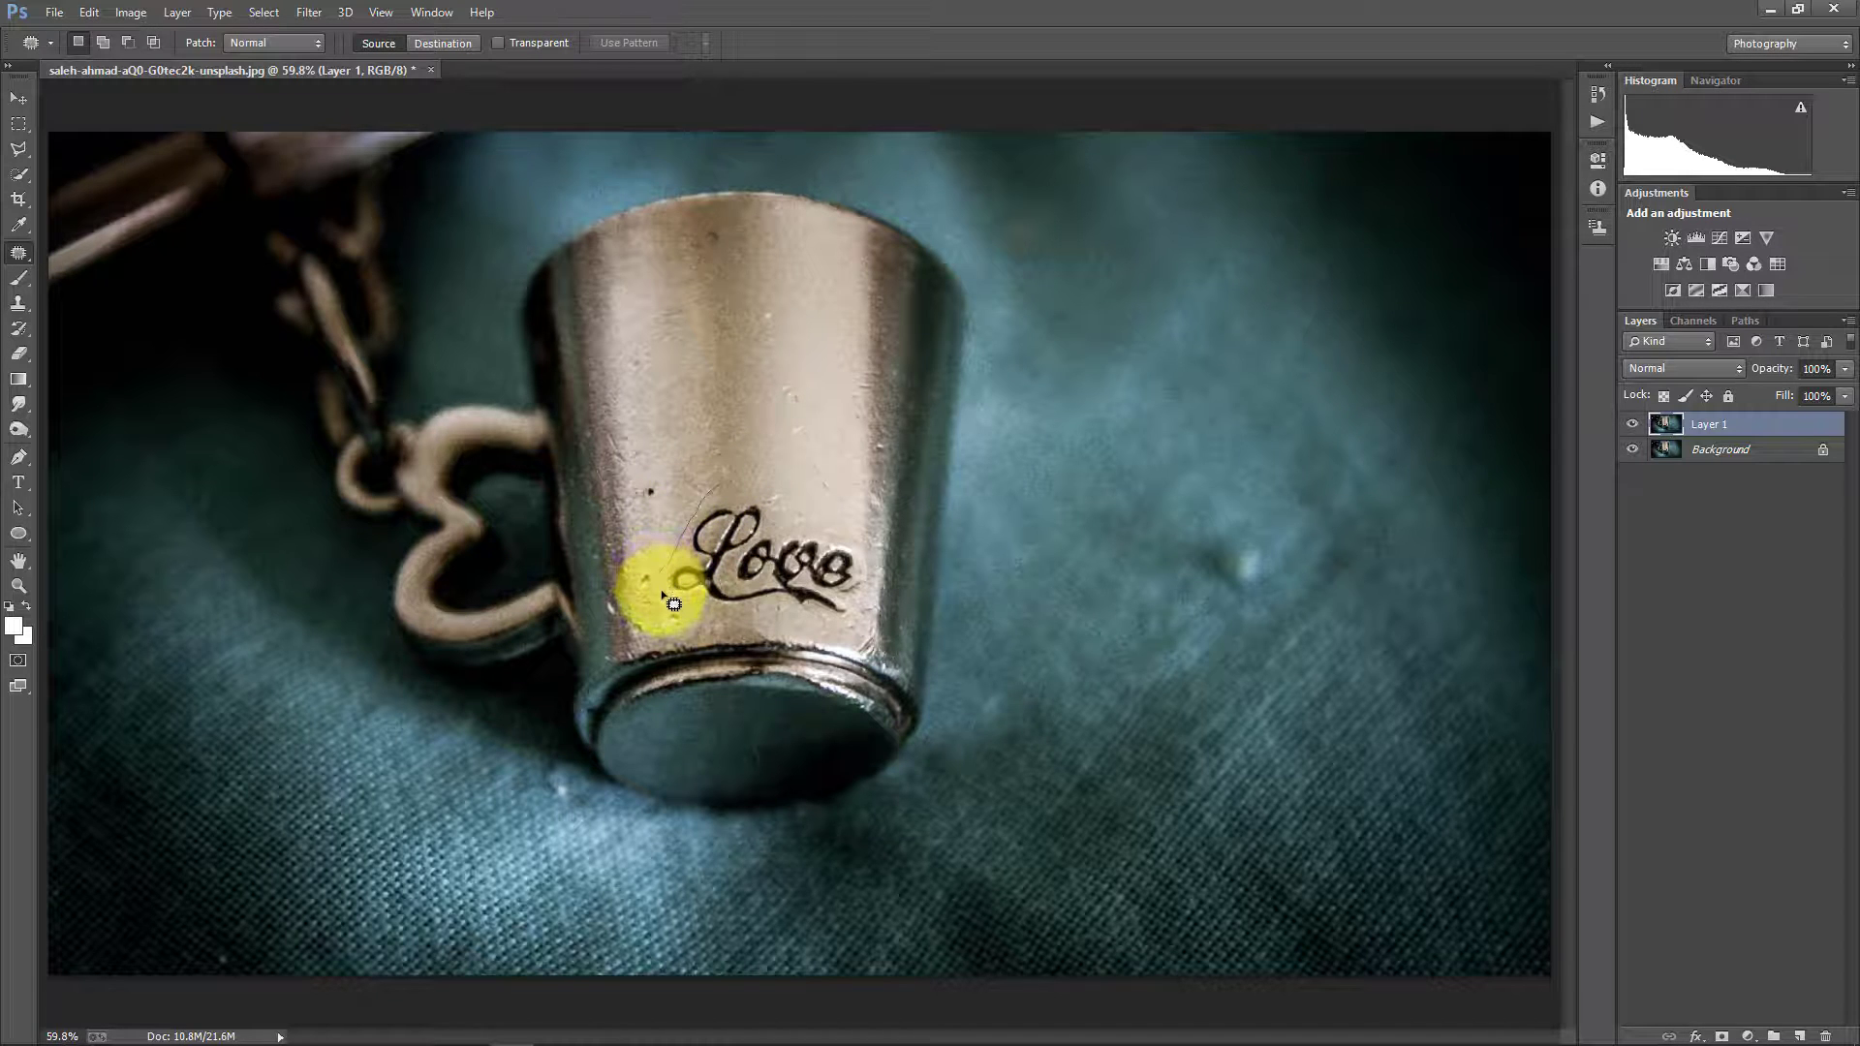
pyautogui.moveTo(668, 590)
pyautogui.mouseDown()
pyautogui.moveTo(798, 635)
pyautogui.moveTo(873, 626)
pyautogui.moveTo(865, 545)
pyautogui.moveTo(727, 477)
pyautogui.mouseUp()
pyautogui.moveTo(748, 574)
pyautogui.mouseDown()
pyautogui.moveTo(768, 358)
pyautogui.moveTo(747, 365)
pyautogui.moveTo(752, 401)
pyautogui.mouseUp()
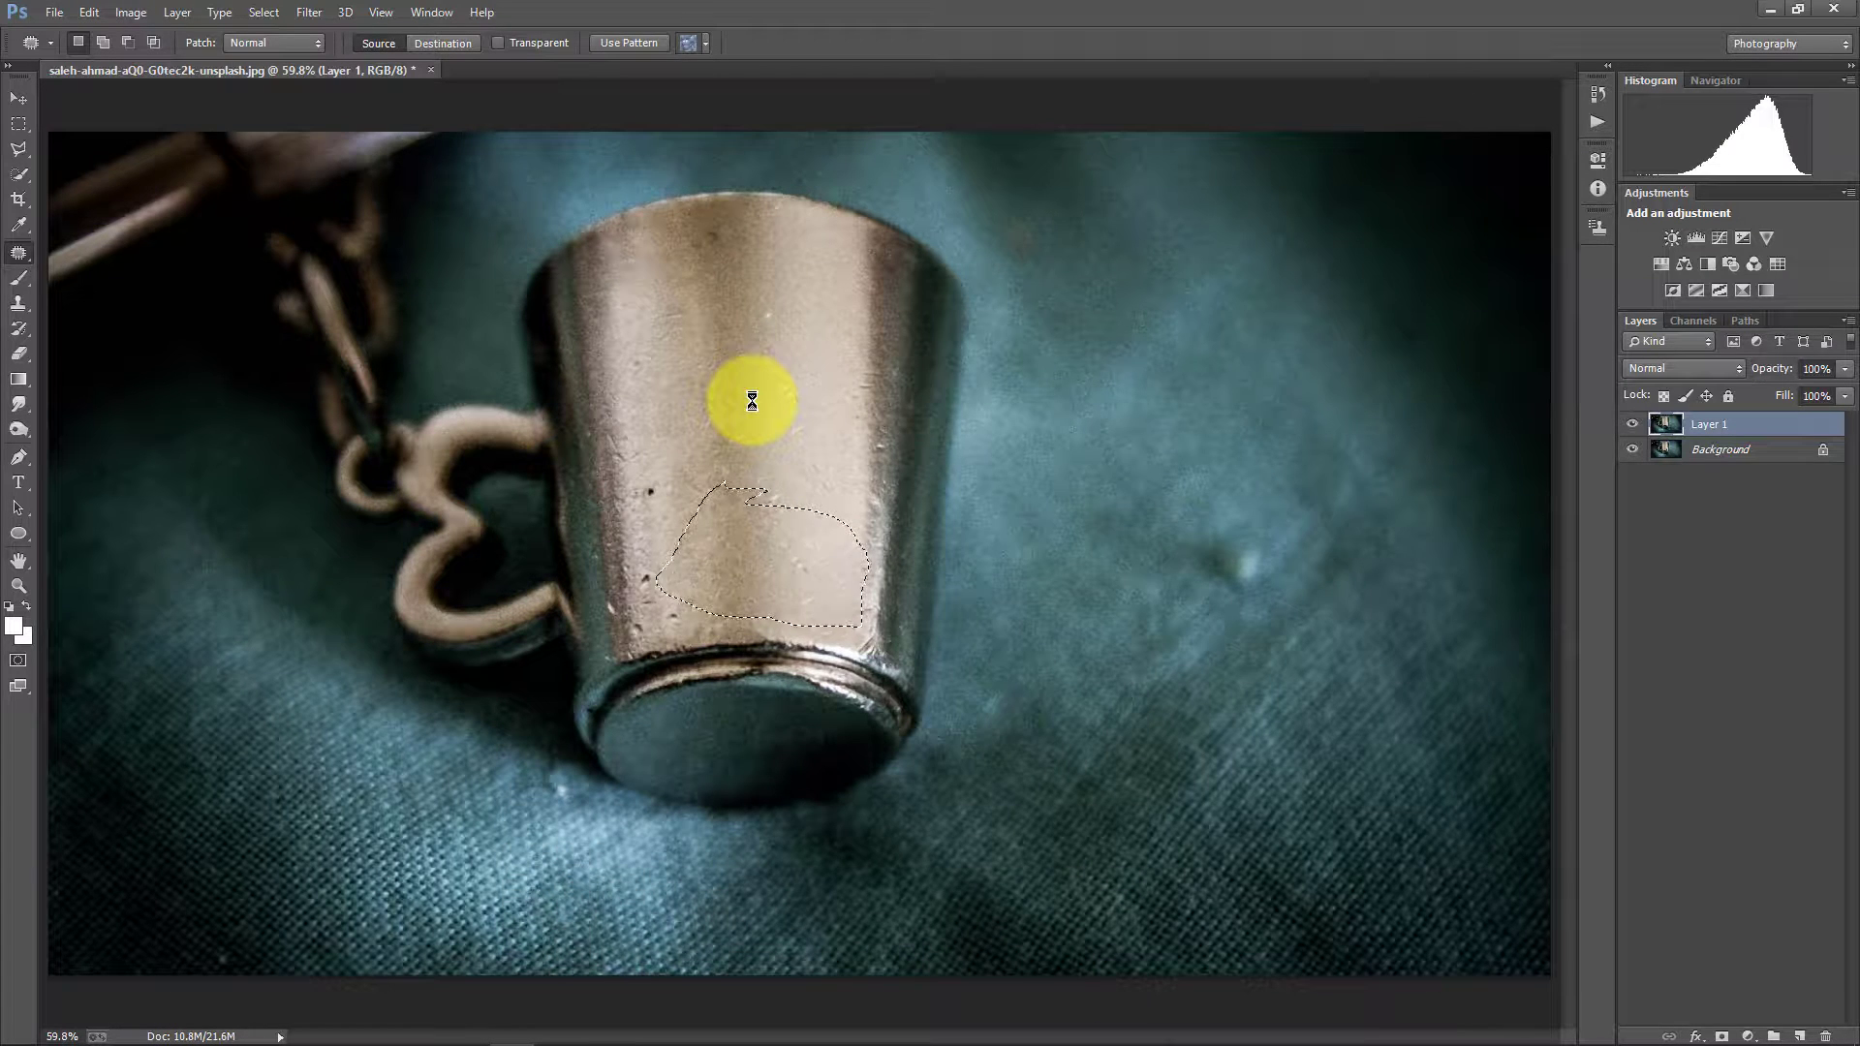
pyautogui.hotkey('ctrl', 'd')
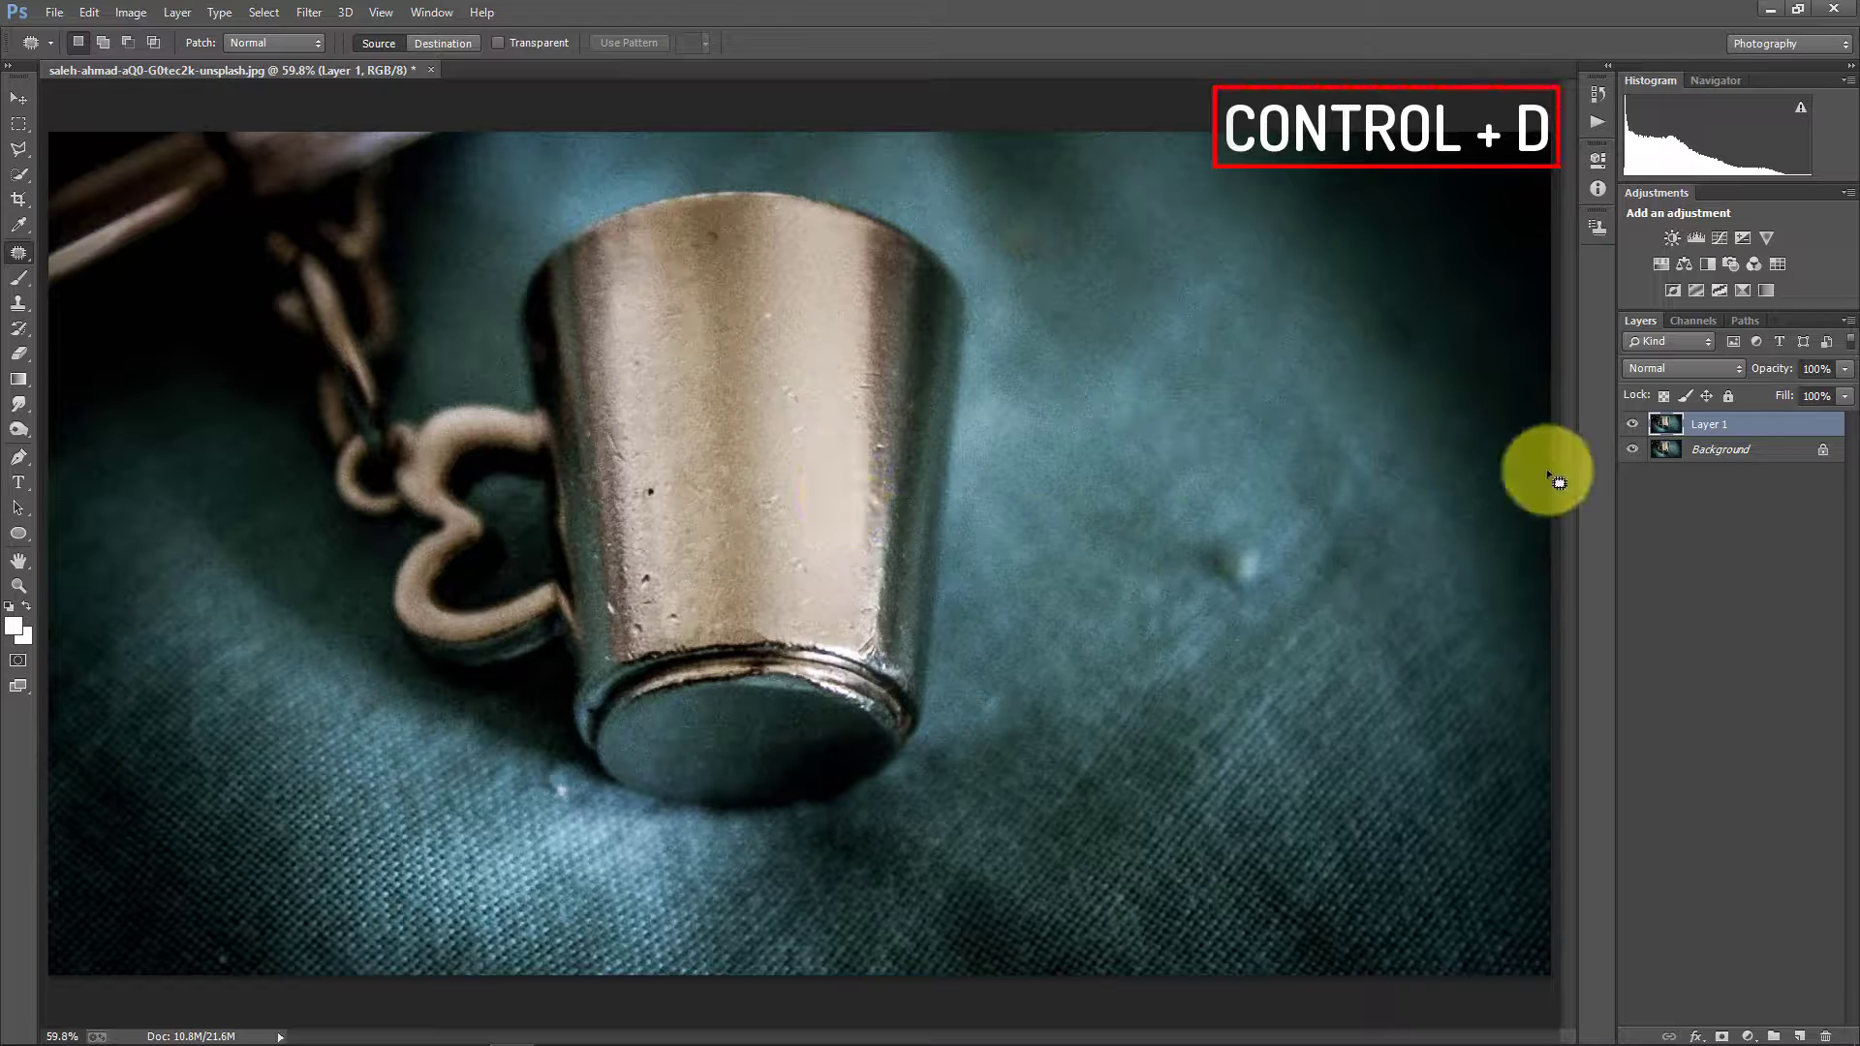
pyautogui.click(1634, 427)
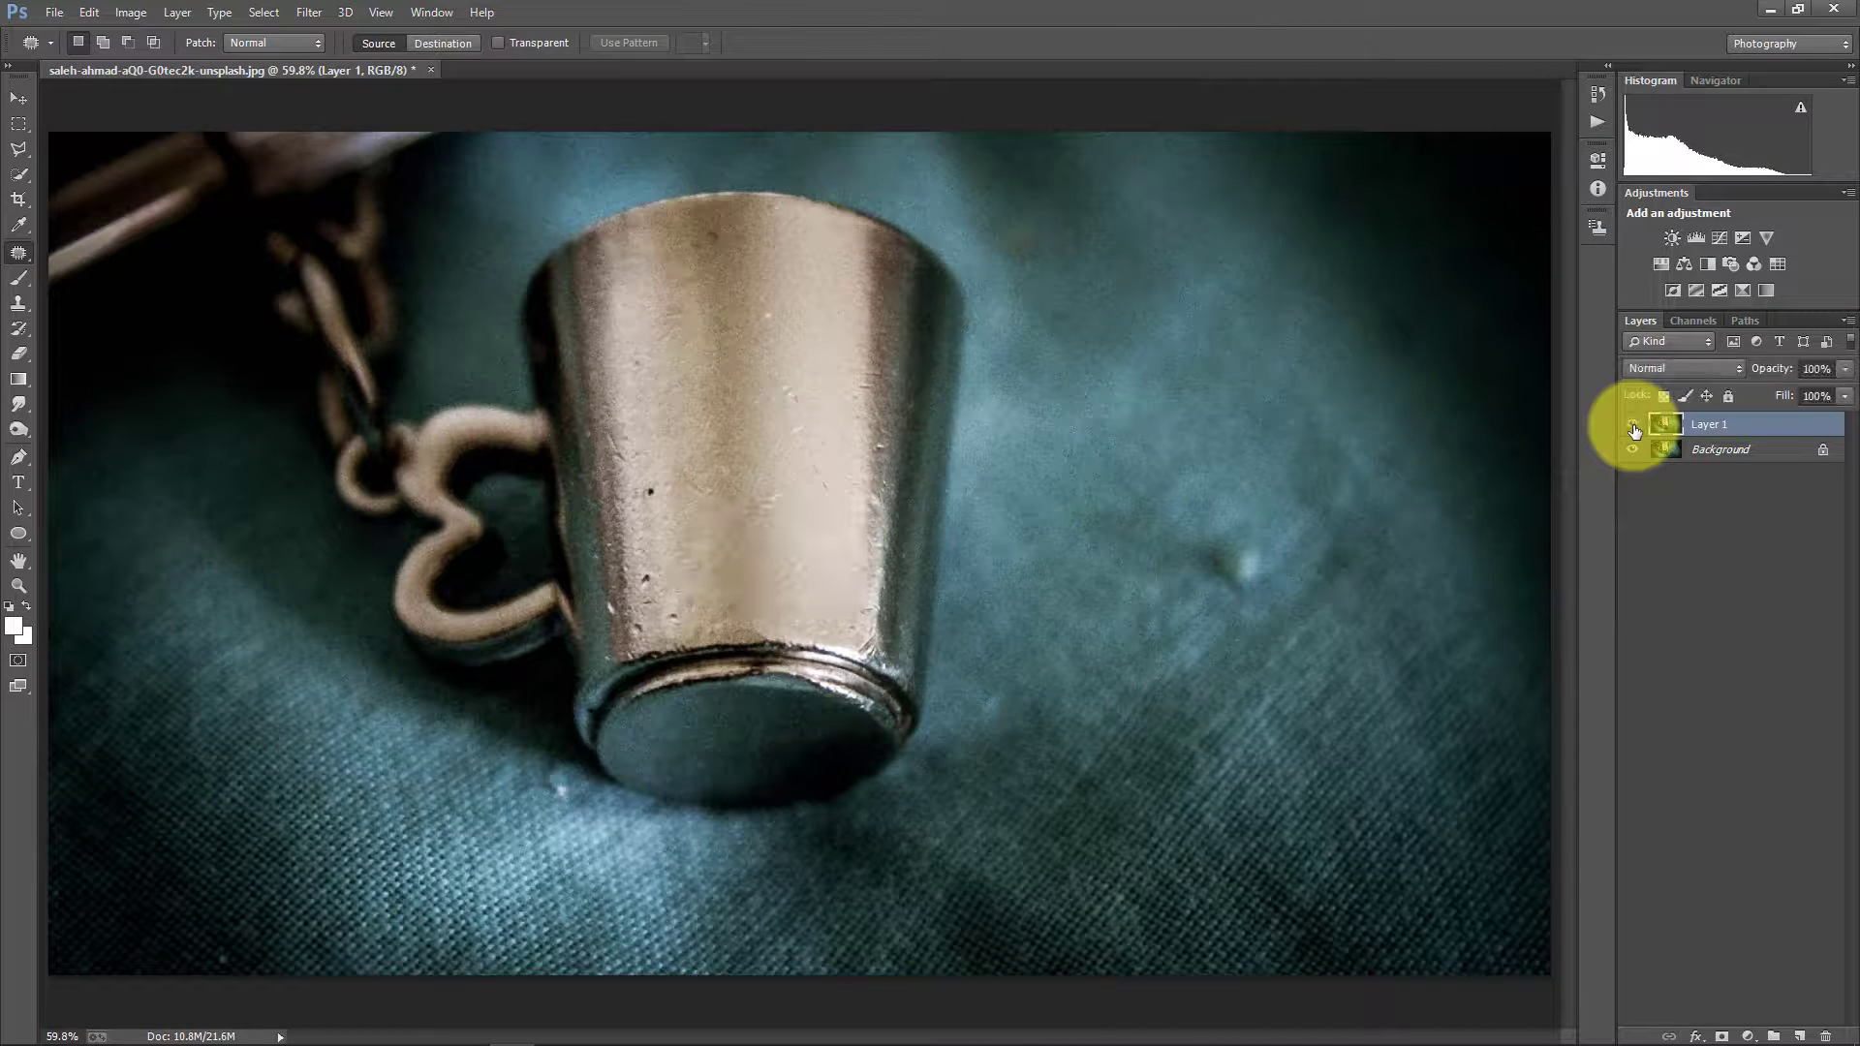